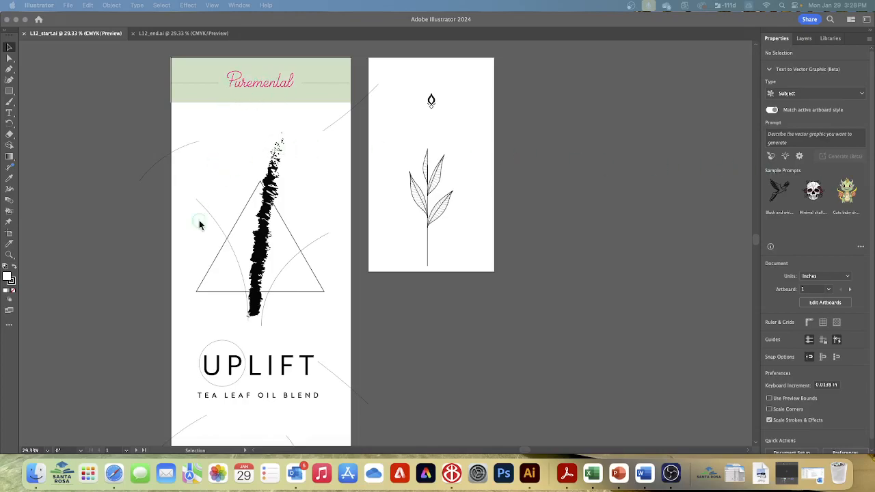
Compare the unstyled artwork in L12_start.ai with the finished design in L12_end.ai, and return to L12_start.ai
click(177, 34)
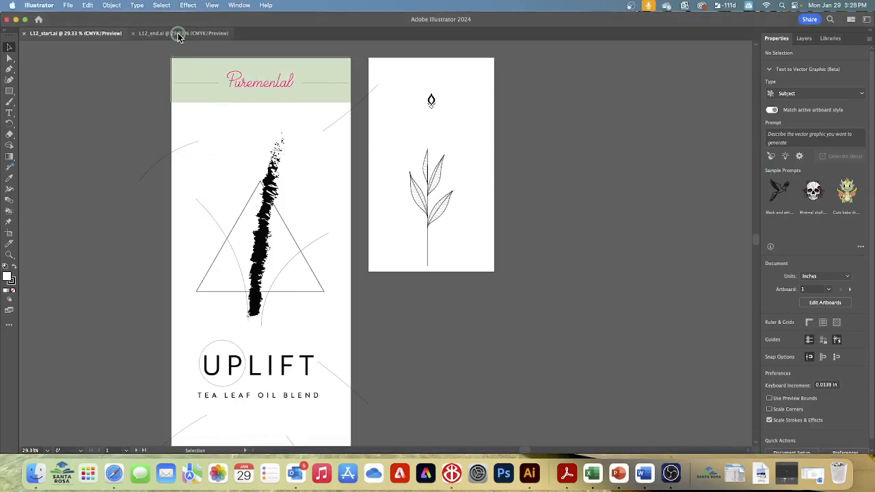
click(102, 36)
click(152, 35)
click(112, 37)
click(194, 35)
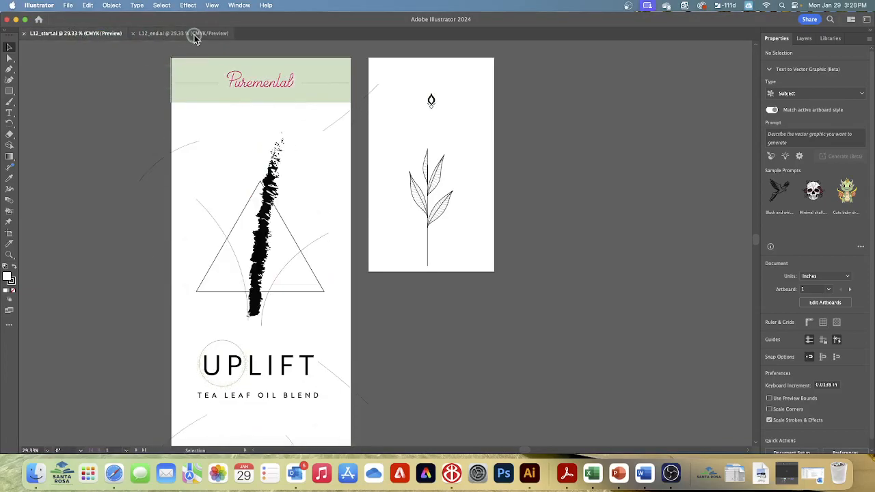
click(77, 34)
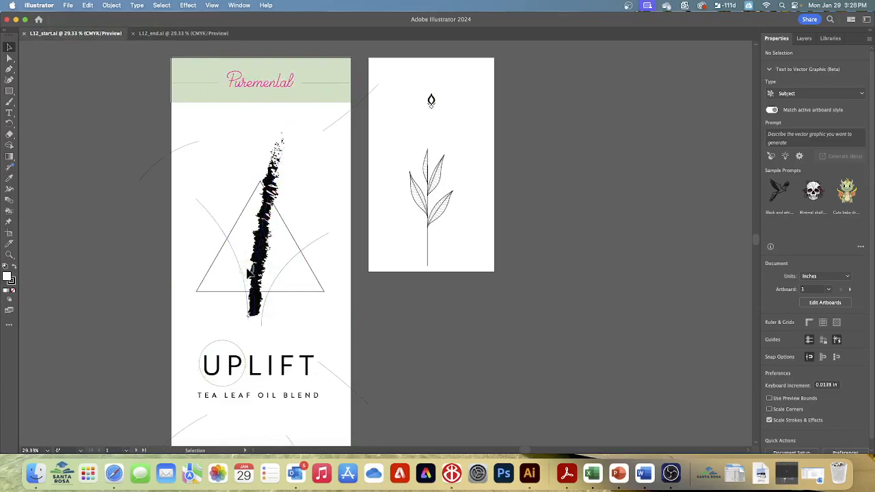
click(166, 34)
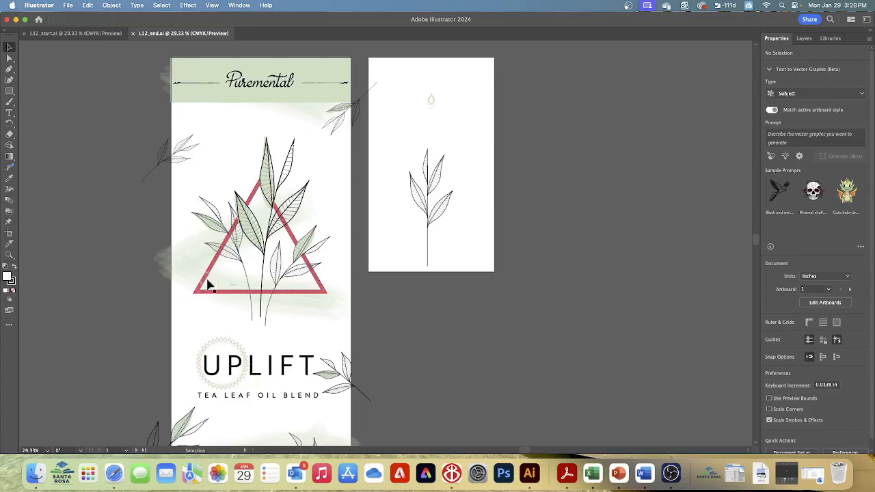
click(76, 34)
click(9, 49)
click(89, 63)
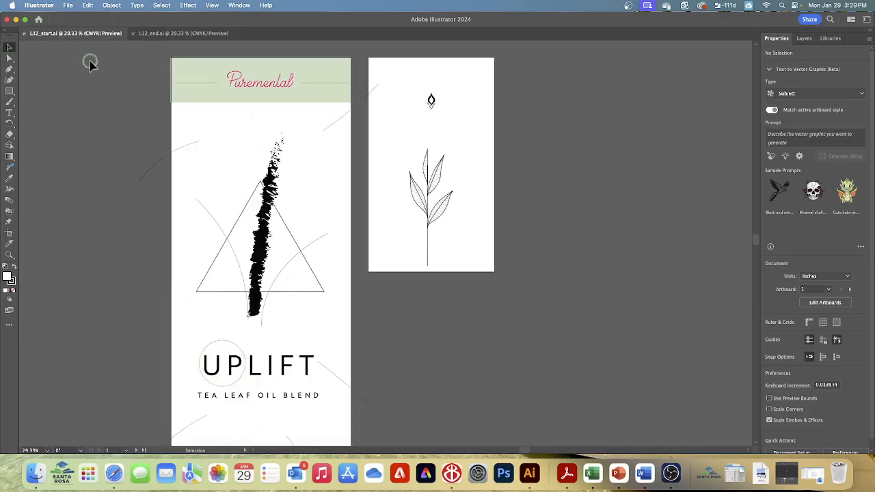
Save the start document on the computer as an Illustrator file named "UpLift Ad_" followed by the author's surname
click(67, 5)
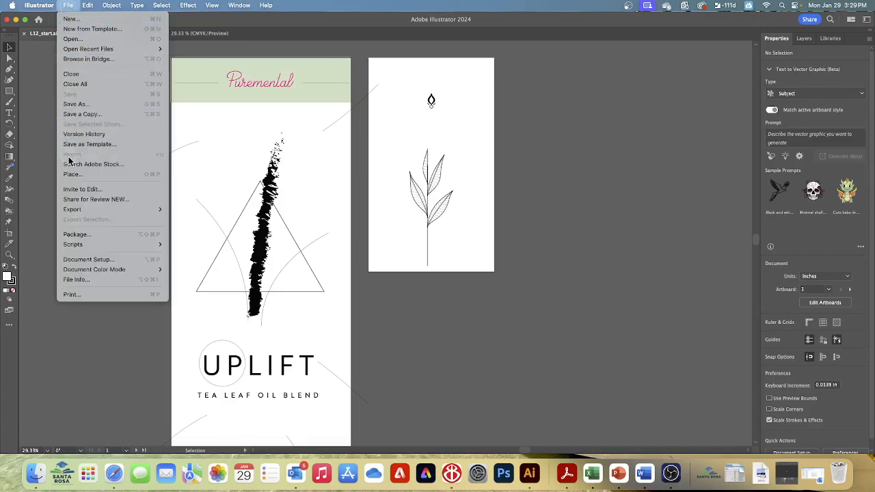
click(77, 104)
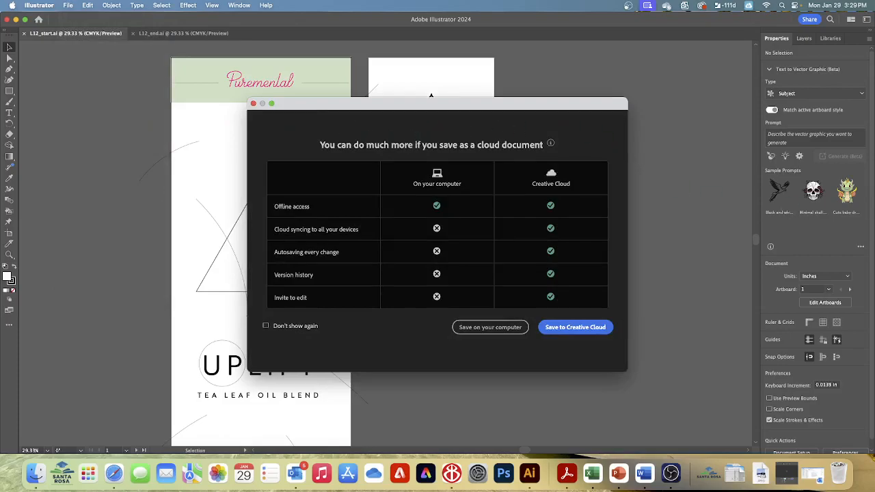
click(489, 327)
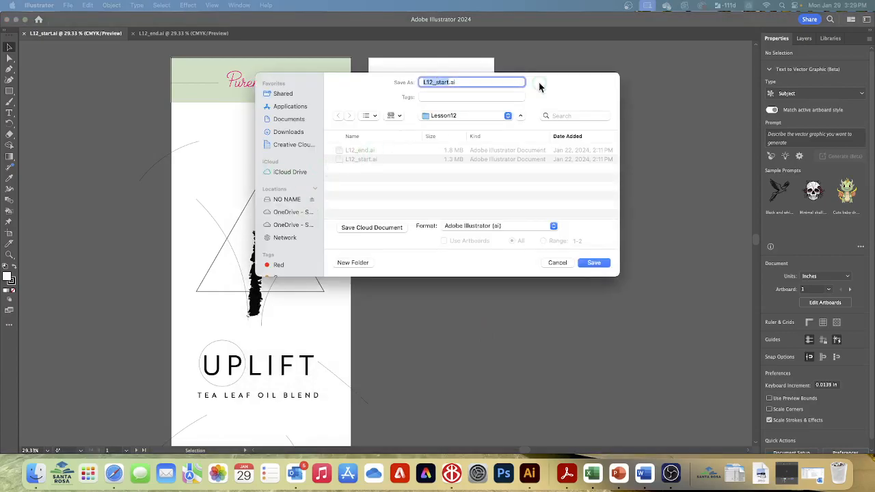
text(UpLift Ad)
click(595, 265)
click(540, 367)
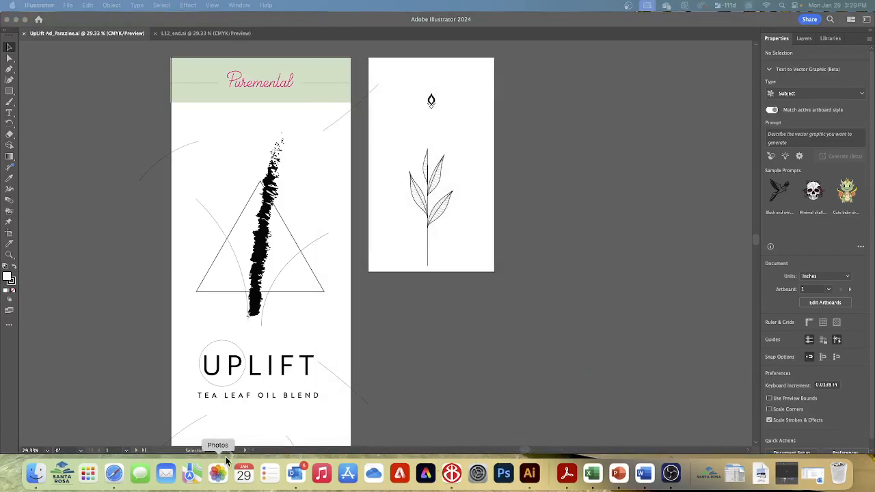
Switch to Preview to read the screenshot about the types of brushes, and close it to return to Illustrator
click(85, 476)
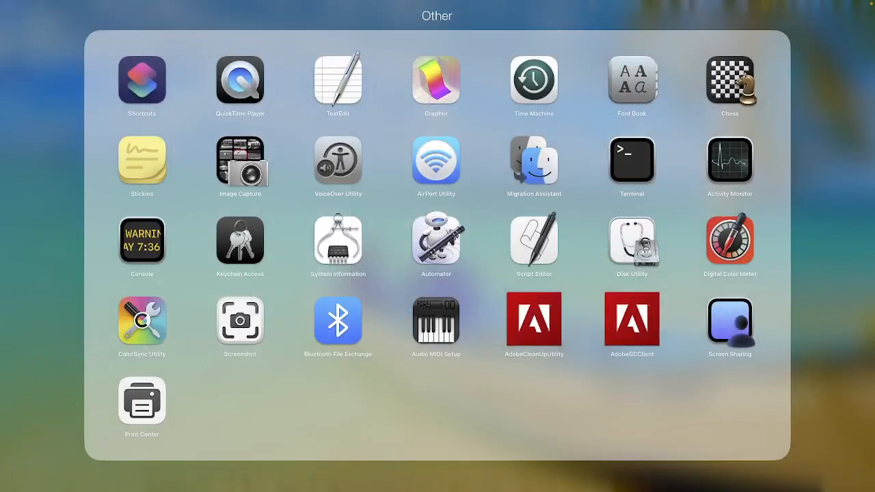
click(841, 111)
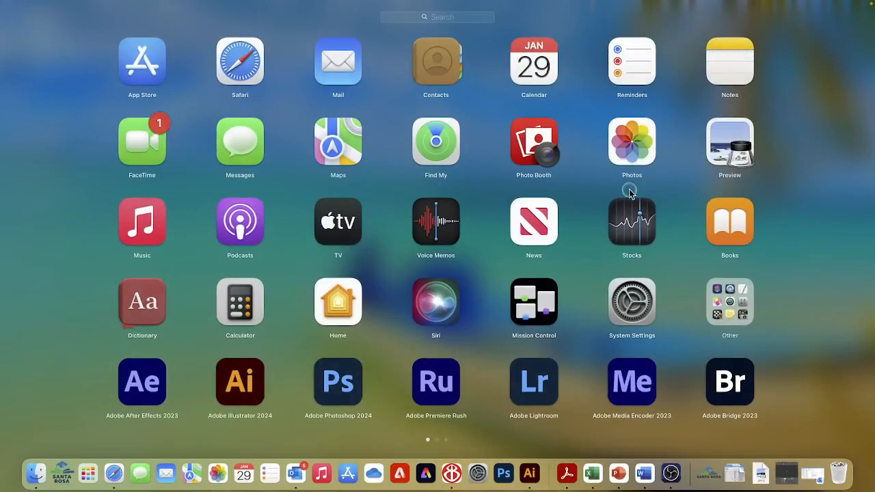
click(34, 480)
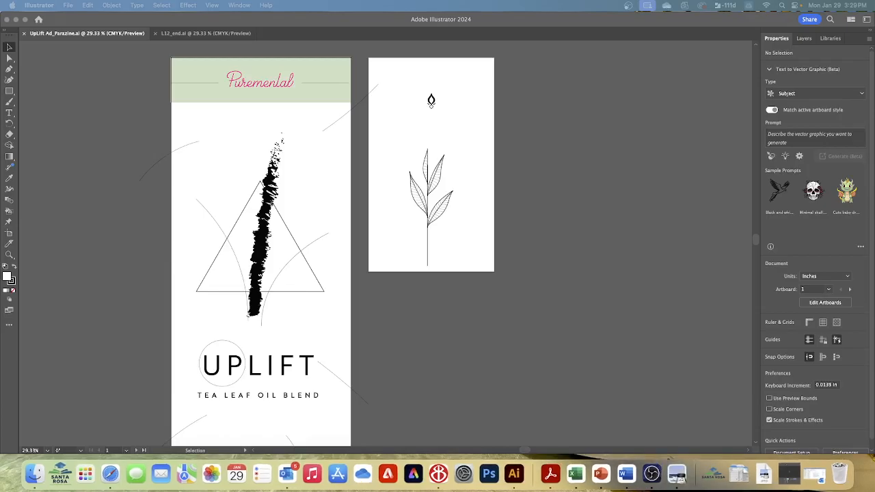
mouse_move(874, 56)
mouse_down()
mouse_move(543, 183)
mouse_move(474, 181)
mouse_move(344, 112)
mouse_up()
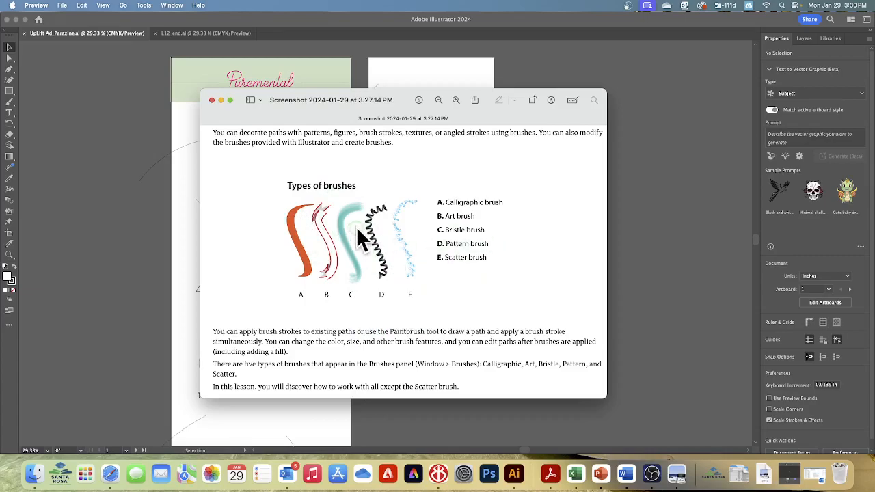
click(212, 100)
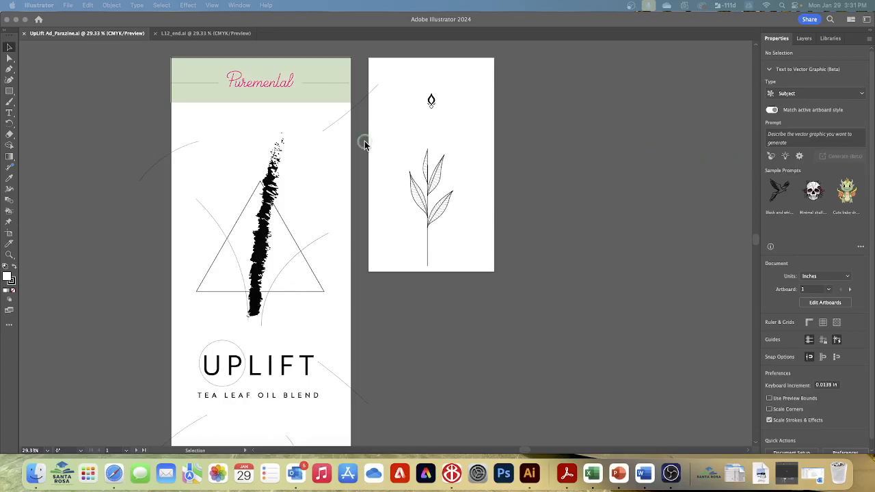
Show the Brushes panel and display its brushes in List View
click(239, 5)
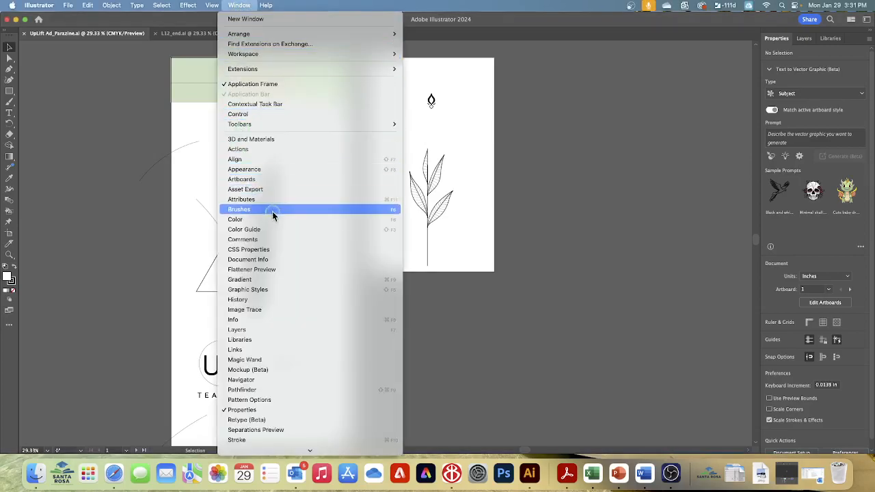
click(254, 209)
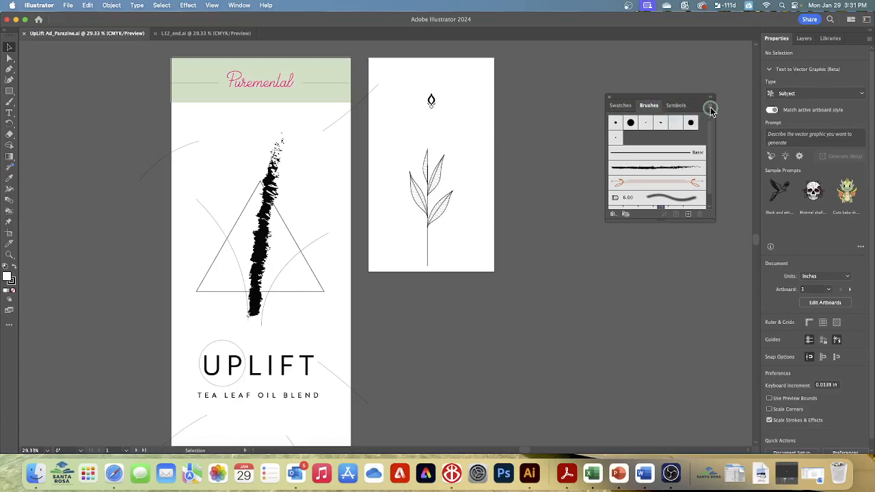
click(710, 109)
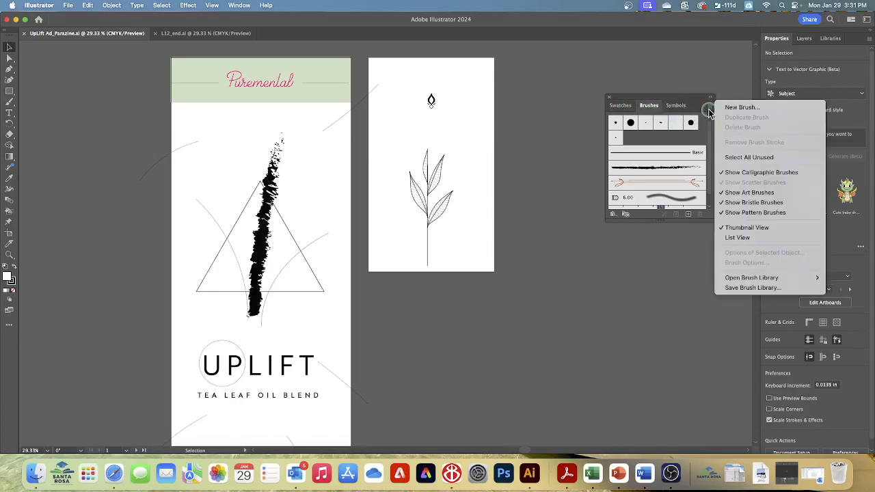
click(736, 239)
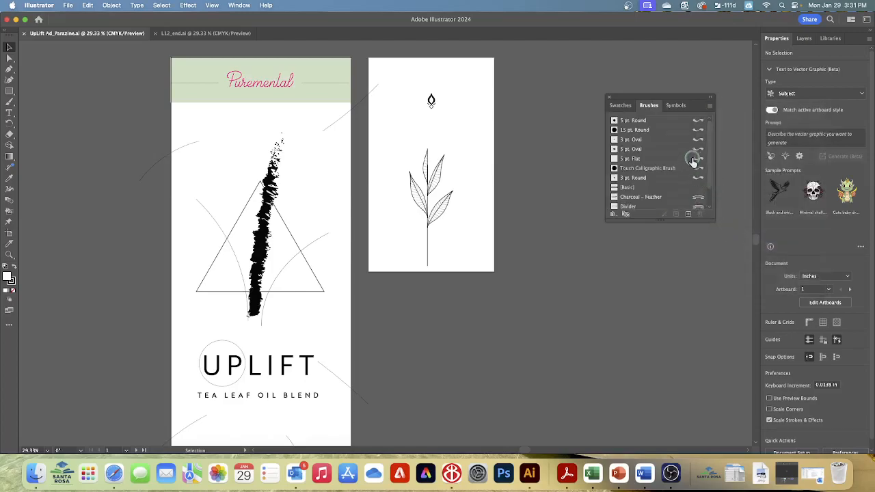
Hide the art, bristle and pattern brushes in the Brushes panel so only calligraphic brushes are listed
click(709, 105)
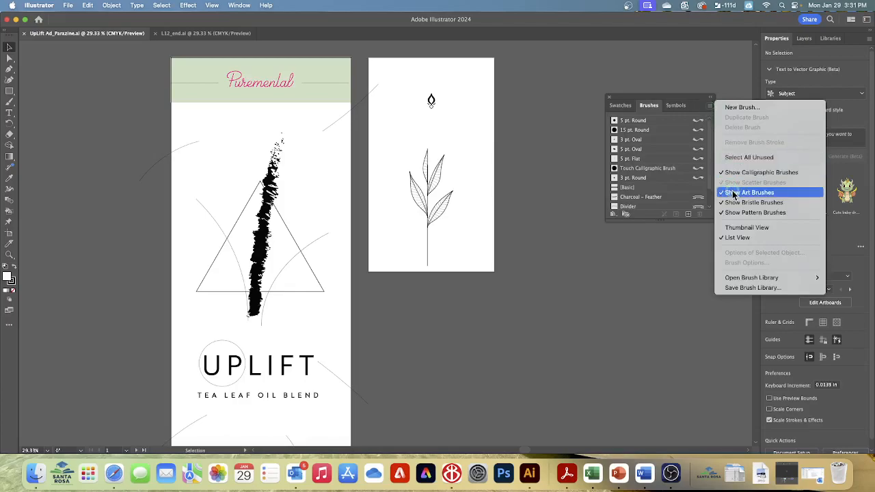
click(733, 194)
click(709, 106)
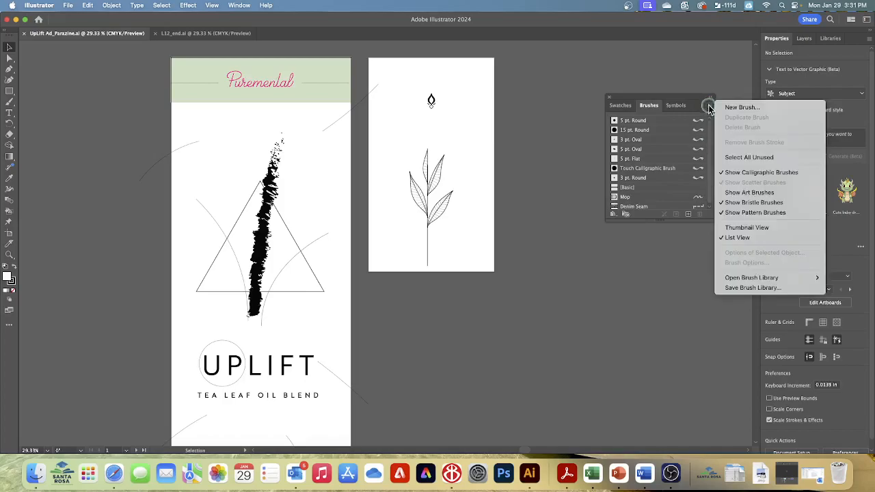
click(748, 203)
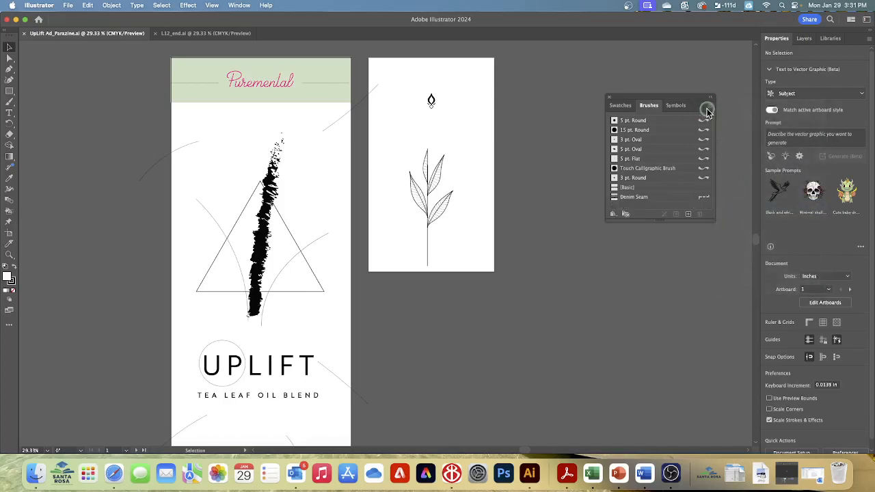
click(707, 109)
click(745, 214)
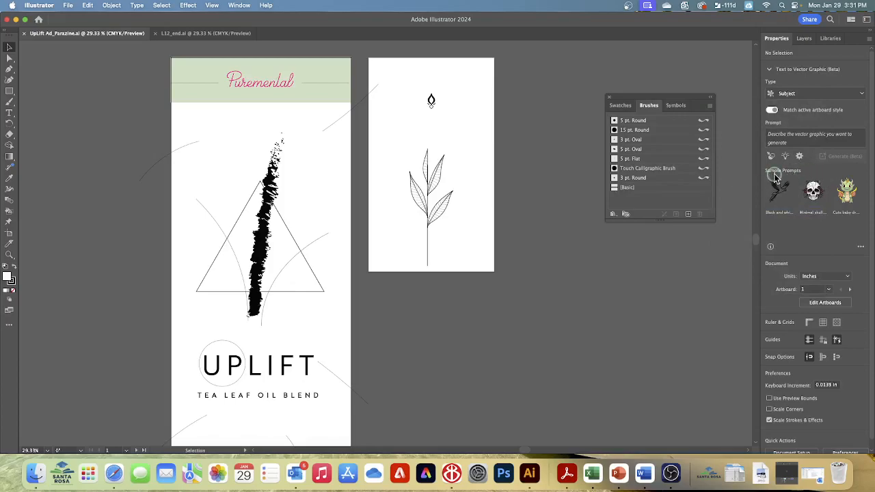
click(711, 106)
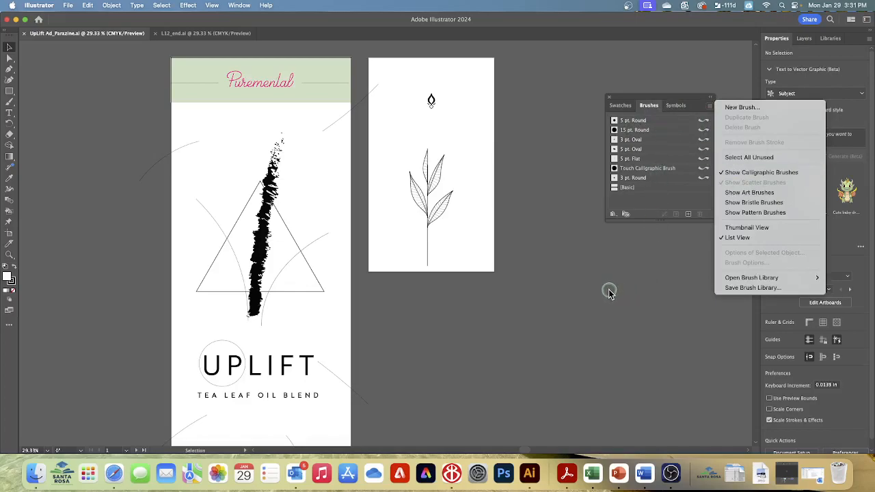
click(609, 292)
Apply the 5 pt. Flat calligraphic brush to the Puremental lettering group in the green header
click(9, 47)
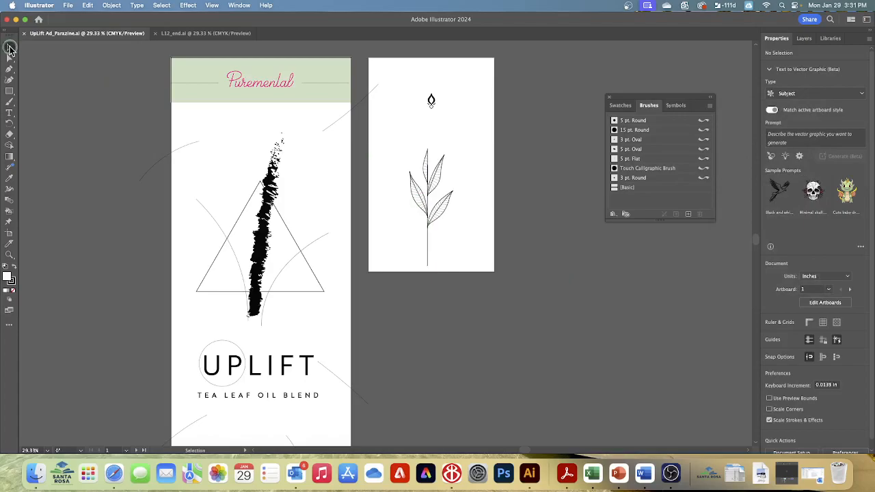
click(244, 83)
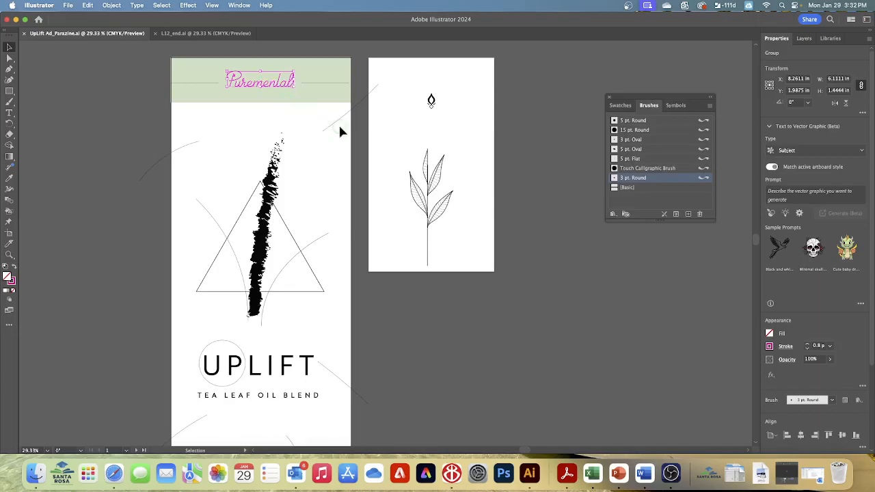
key(a)
key(super+1)
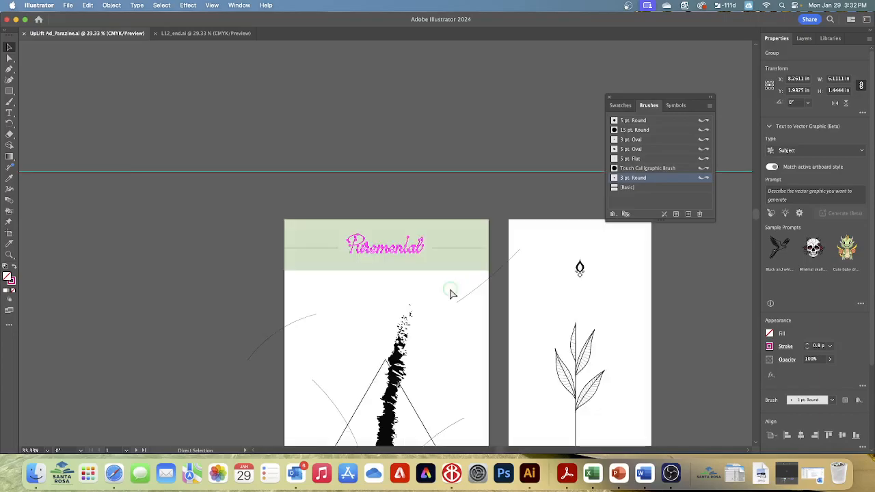
key(v)
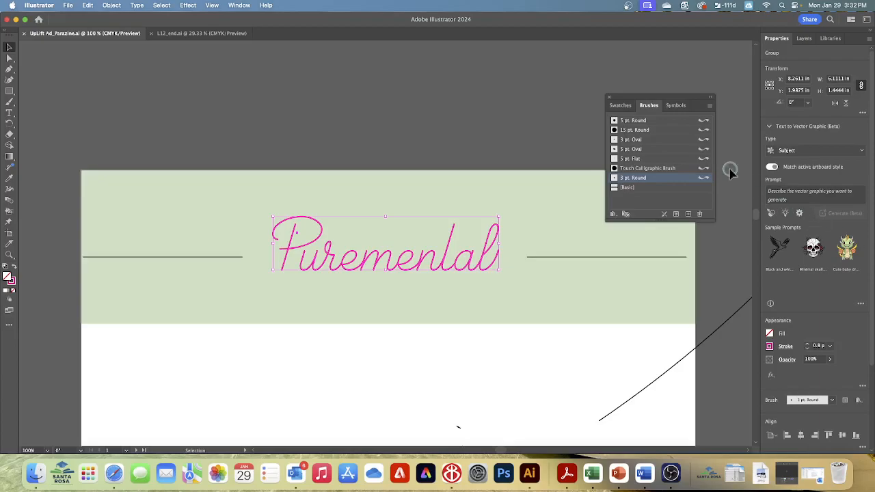
click(649, 159)
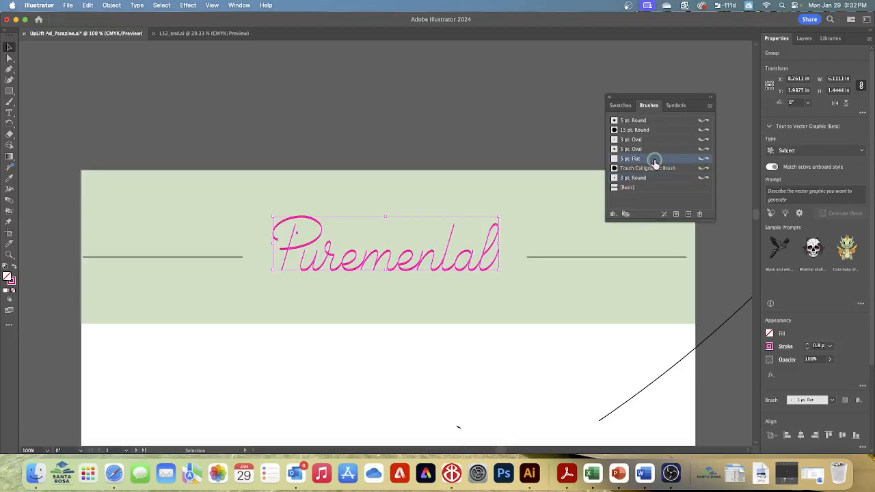
Try the 5 pt. Oval, 3 pt. Oval and 15 pt. Round brushes on the lettering, and return to 5 pt. Flat
click(645, 149)
click(643, 139)
click(641, 130)
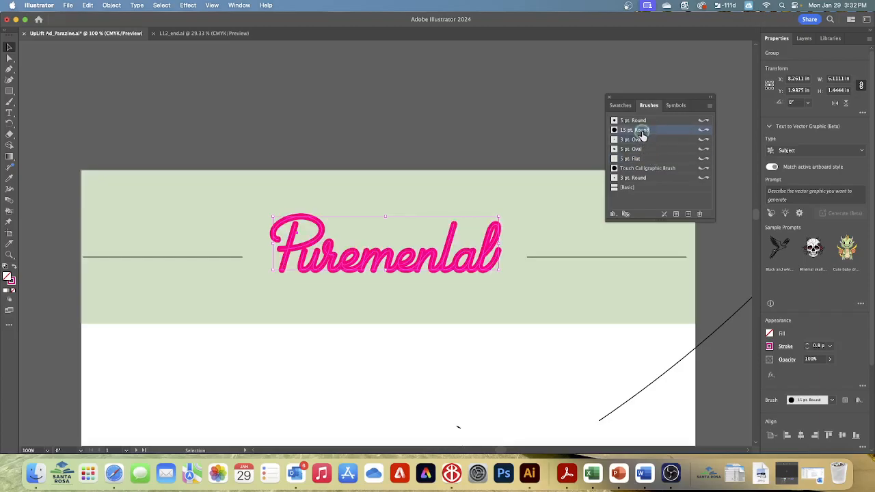
click(641, 160)
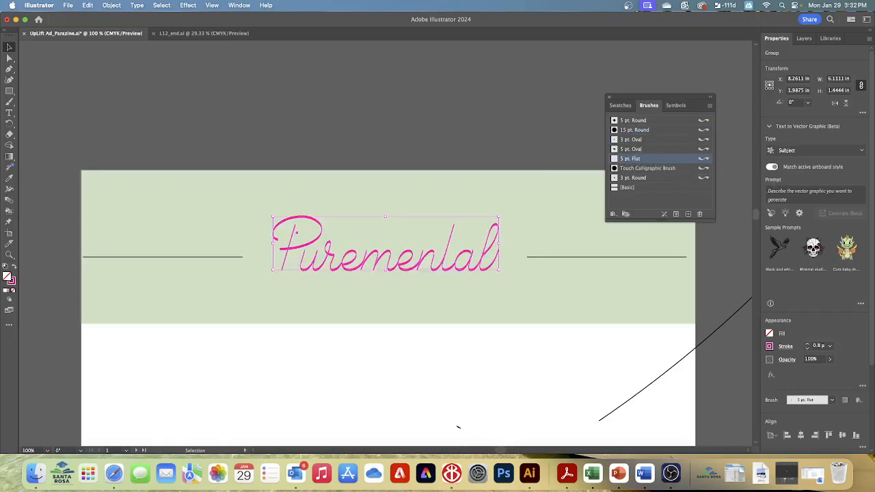
Try a stroke weight of up to 5 pt on the Puremental lettering, settle on 1 pt, and make the stroke black
click(807, 344)
click(807, 345)
click(807, 345)
click(808, 345)
click(807, 345)
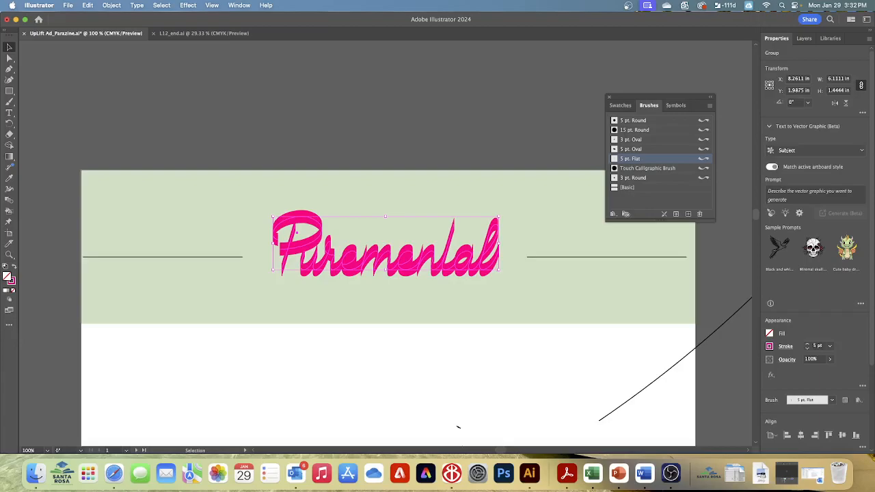
click(807, 349)
click(807, 349)
click(807, 349)
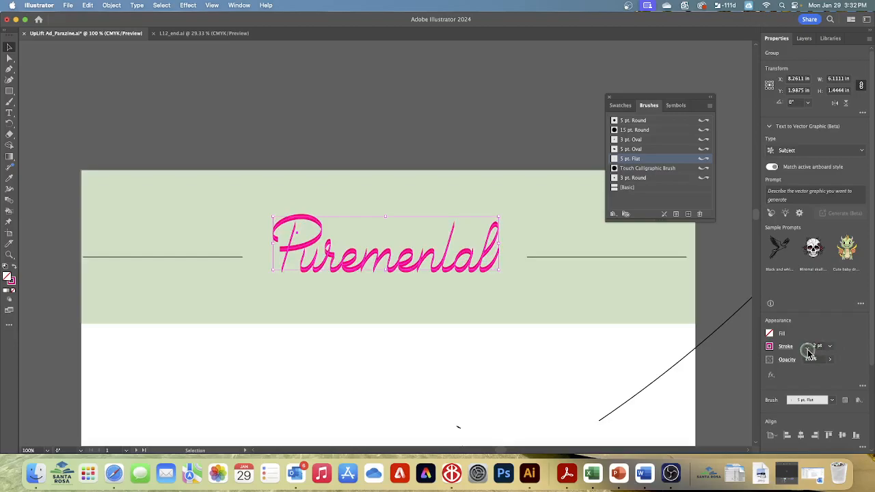
click(807, 348)
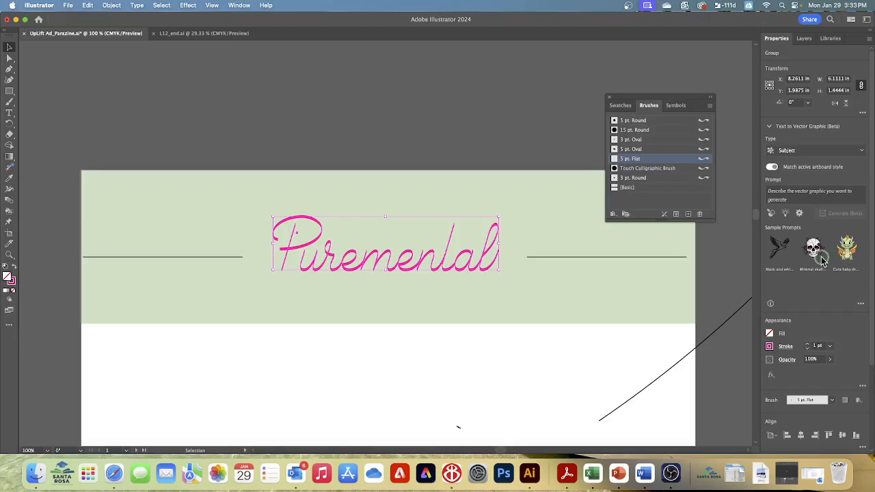
click(769, 347)
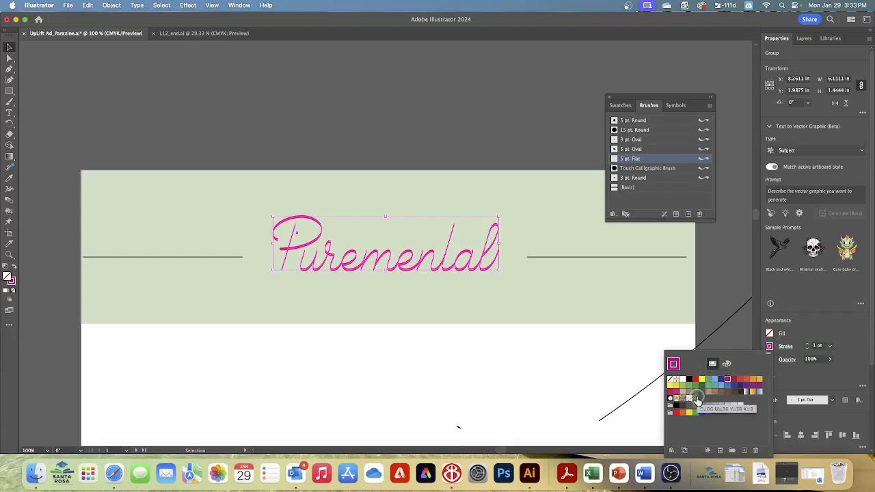
click(689, 381)
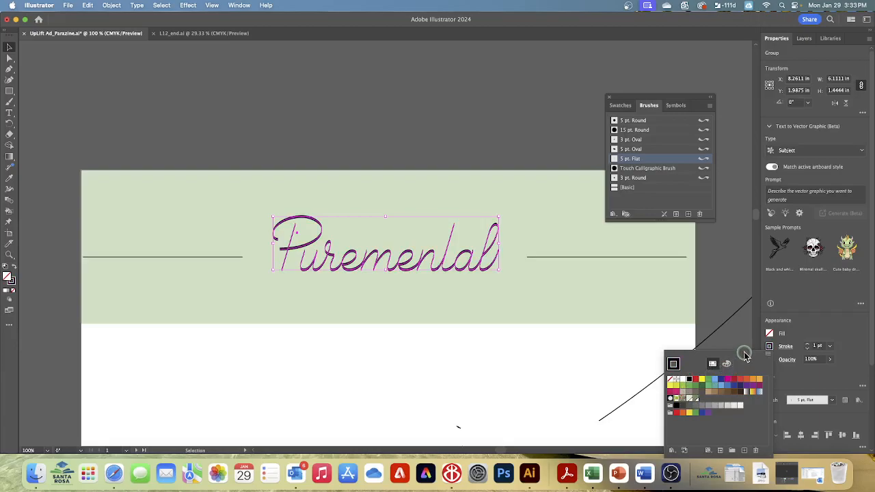
With nothing selected, rename the 5 pt. Flat calligraphic brush as 8 pt. Angled and set its angle to 35°
key(Escape)
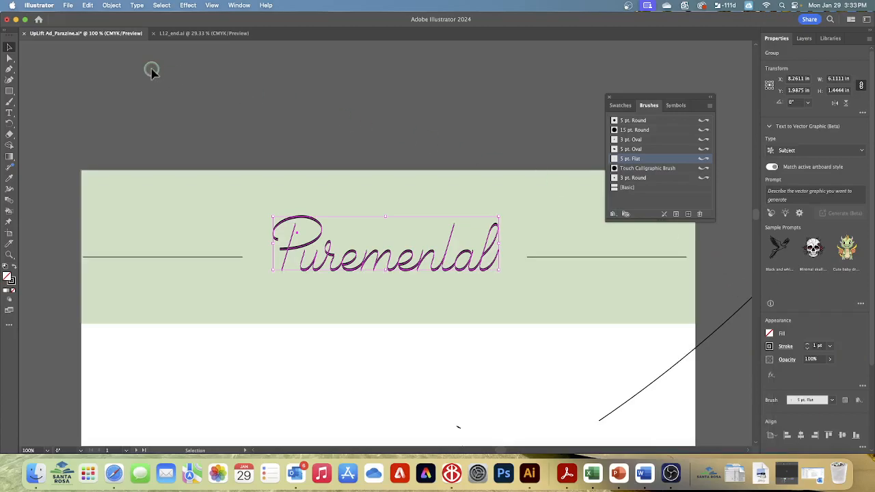
click(159, 6)
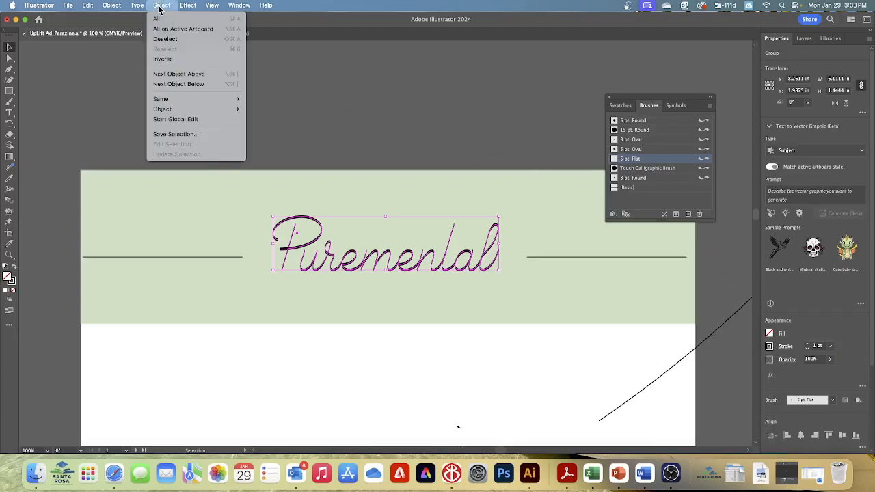
click(164, 39)
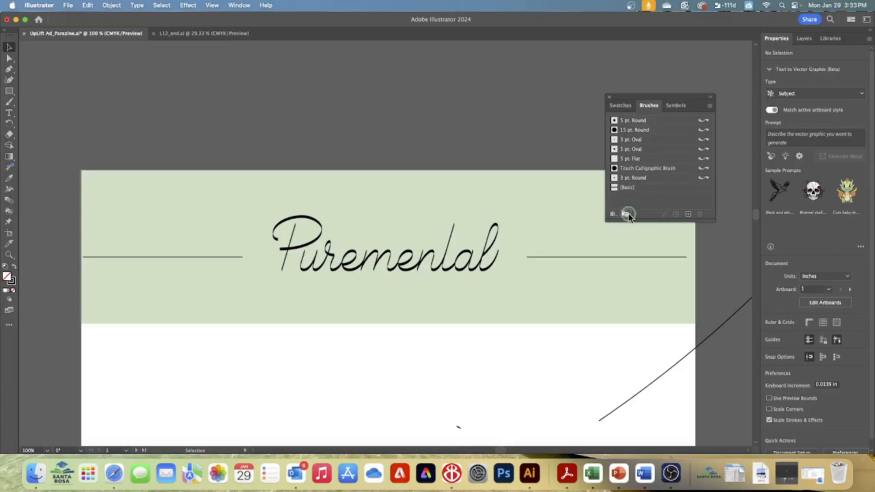
click(614, 160)
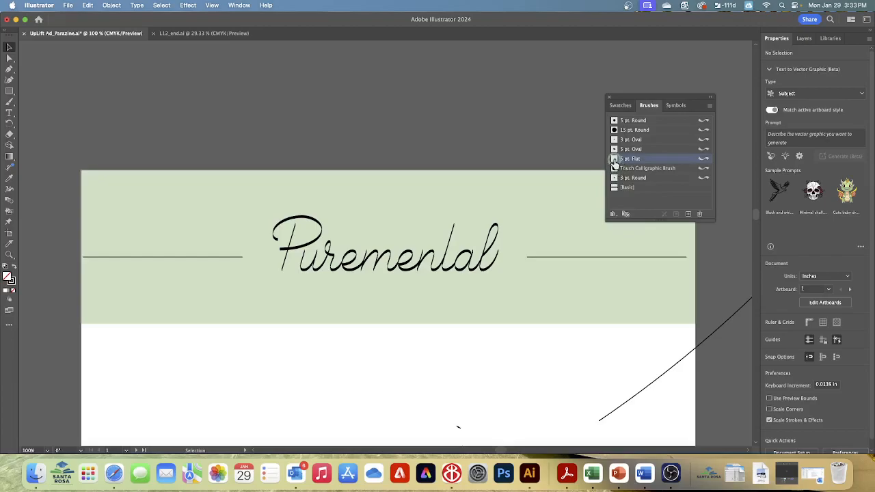
double_click(614, 162)
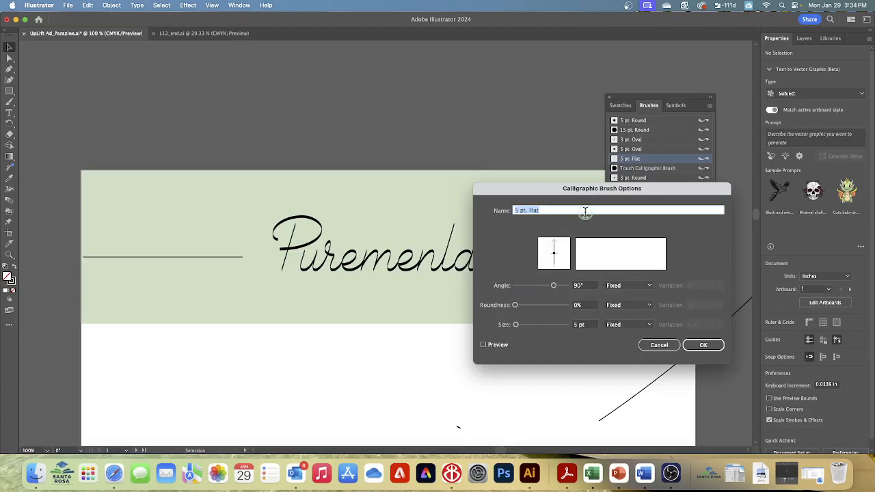
text(8 pt. Angled)
click(581, 285)
text(35)
key(Tab)
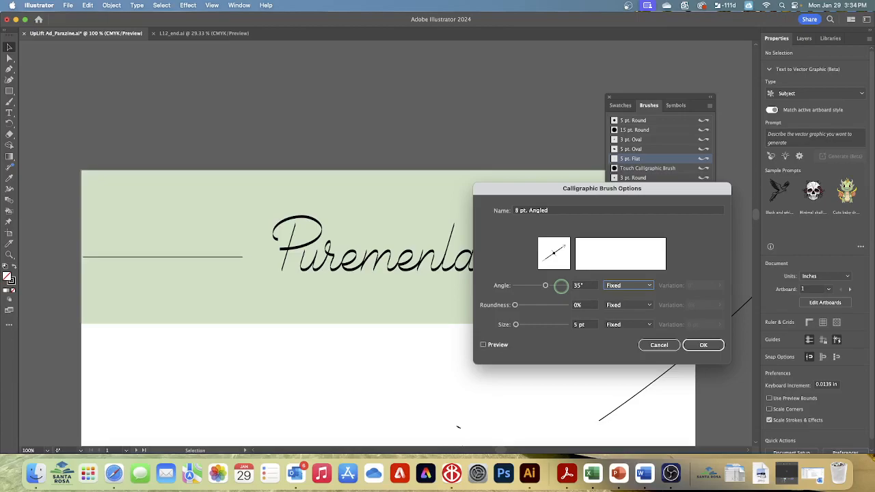
Set the brush's roundness to 15% and its size to 8 pt, and apply the changes to existing strokes
key(Tab)
key(Tab)
text(15)
key(Tab)
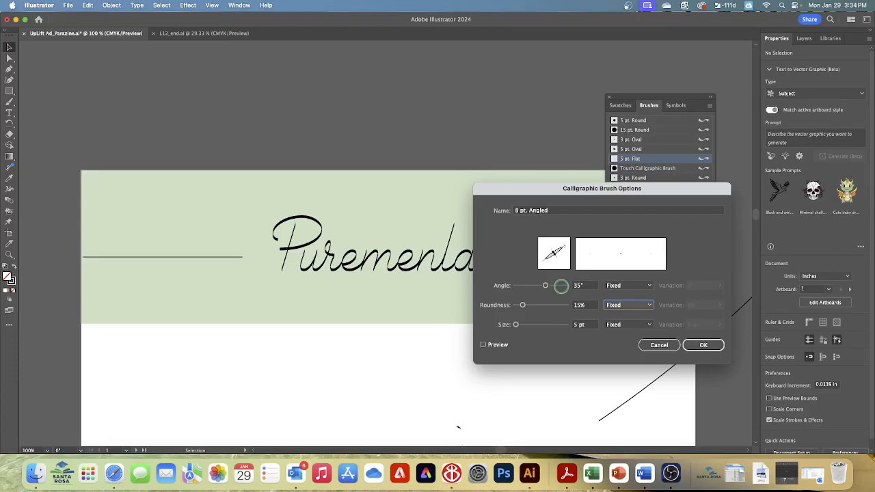
key(Tab)
key(Tab)
text(8)
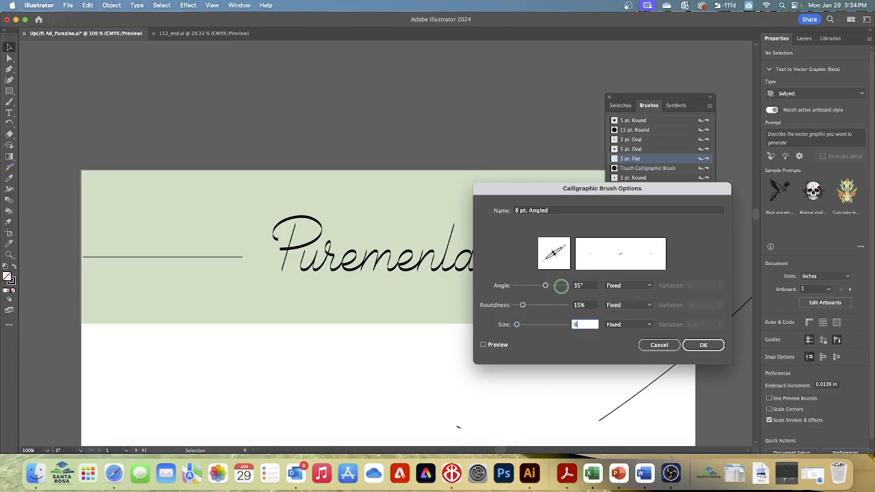
key(Tab)
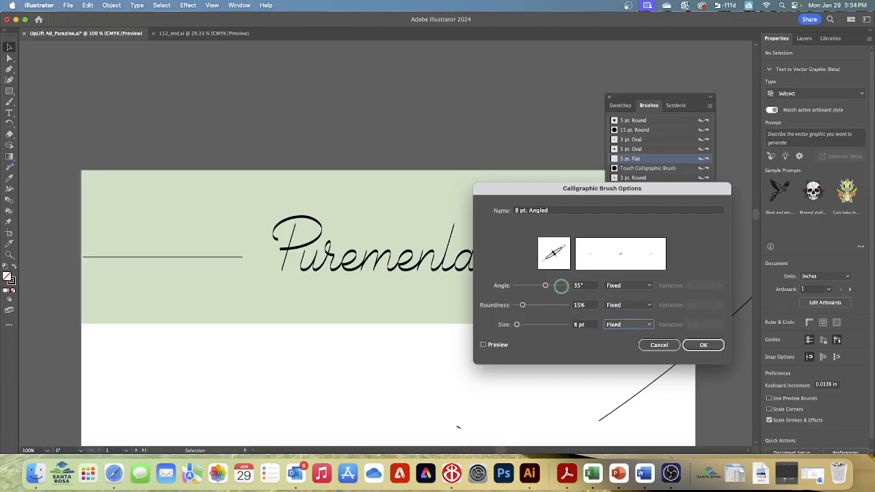
click(698, 345)
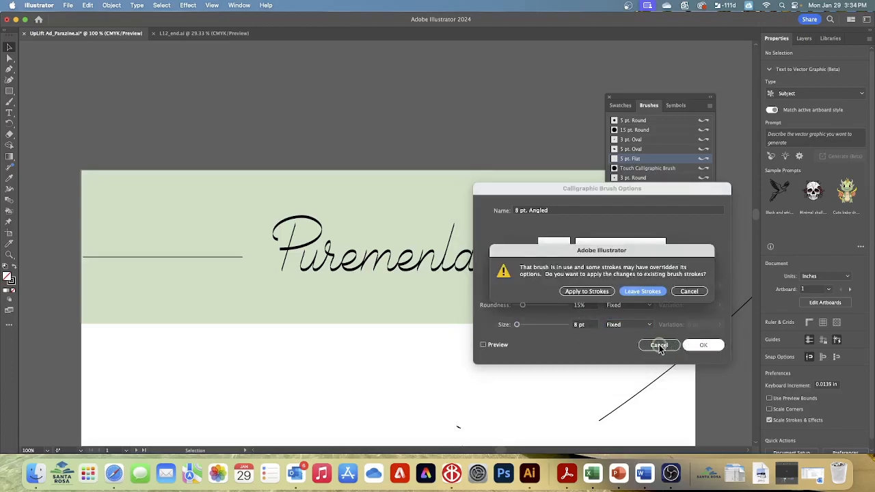
click(589, 292)
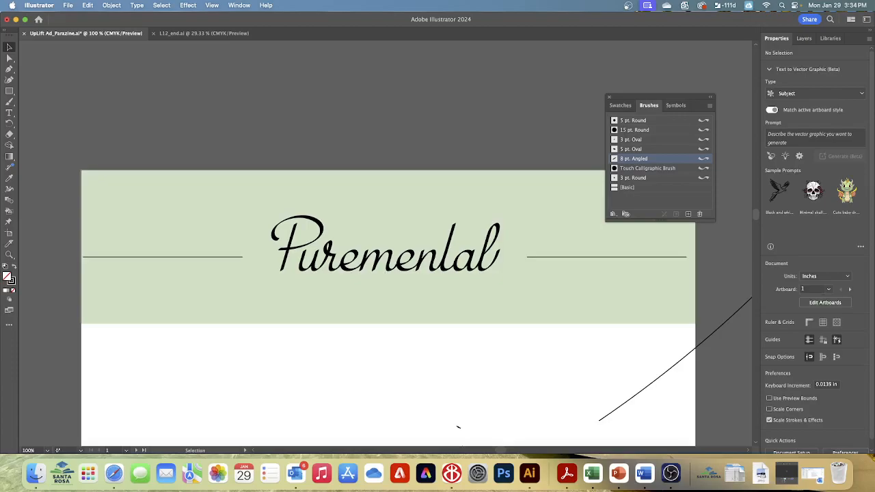
Save the UpLift Ad document under its existing name
click(163, 6)
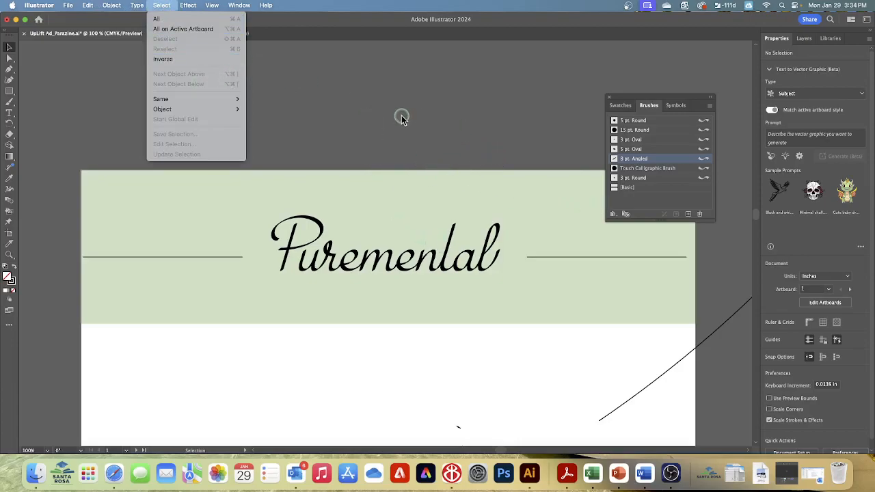
click(444, 113)
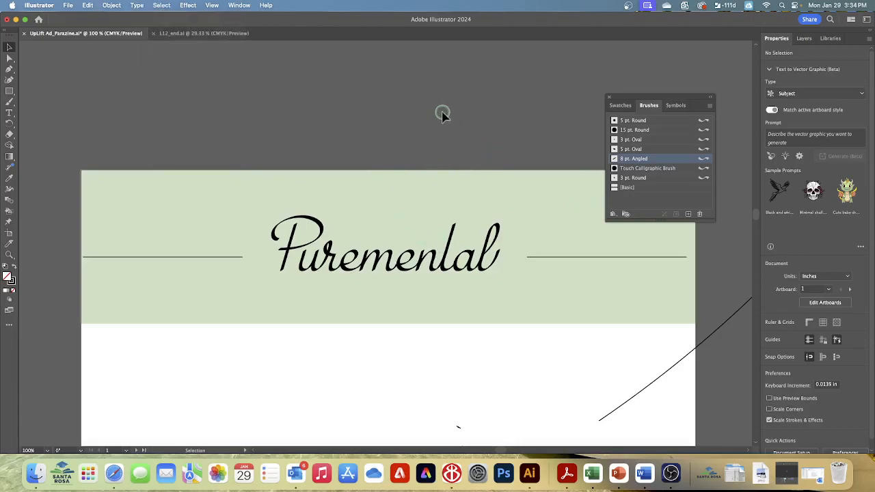
click(68, 6)
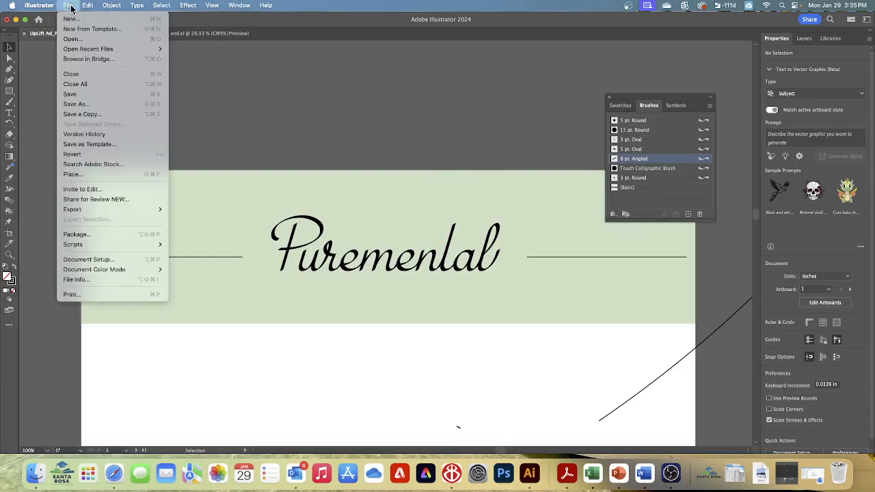
click(69, 95)
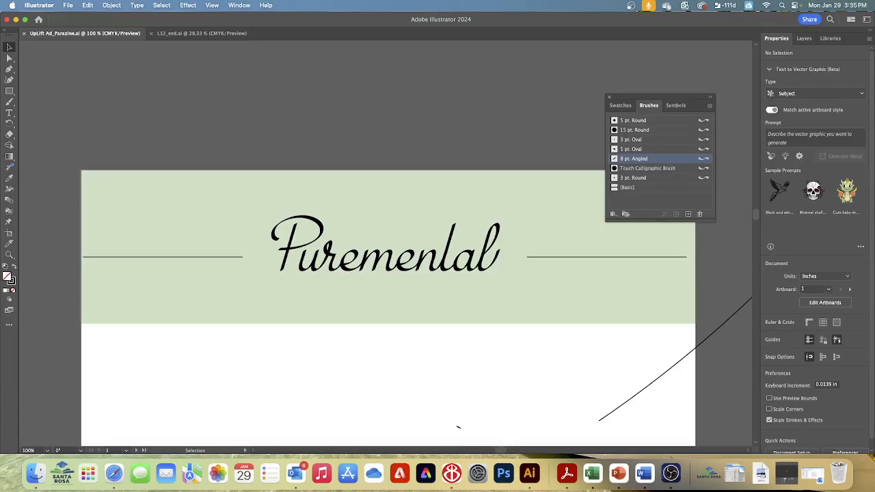
Activate the Paintbrush tool, open the Artistic_Calligraphic brush library, and show its brushes as a list
click(10, 103)
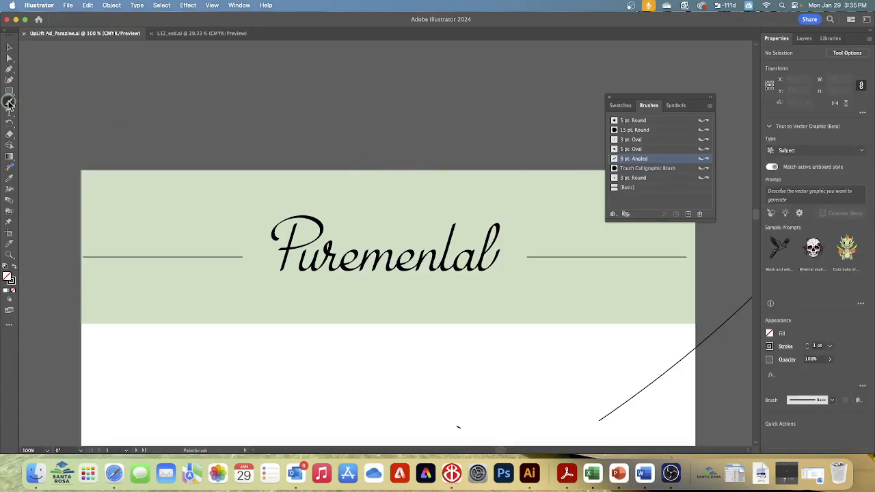
click(613, 215)
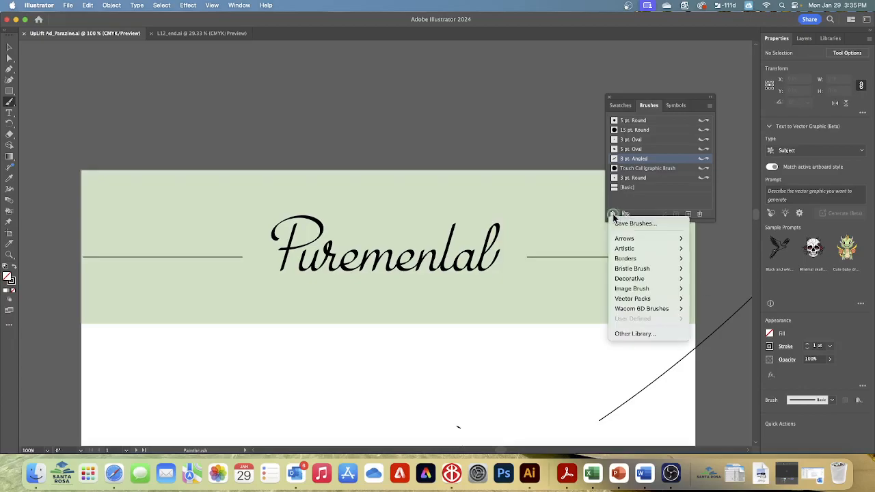
mouse_move(622, 251)
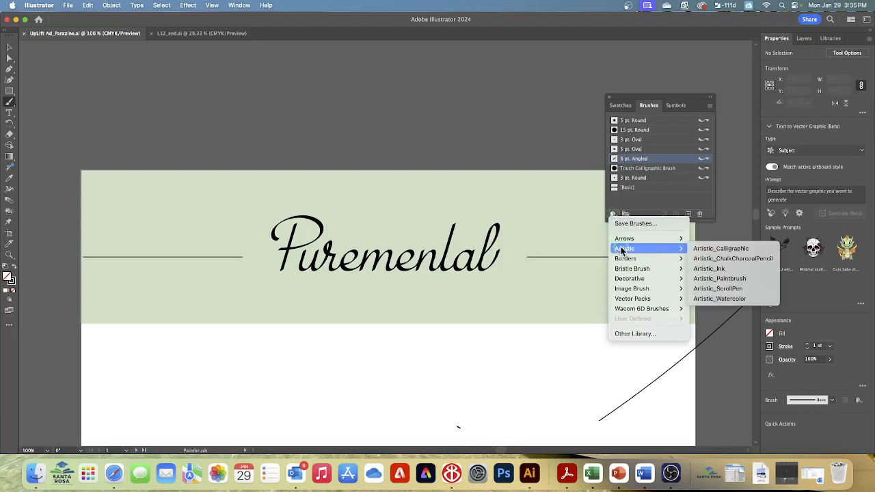
click(700, 251)
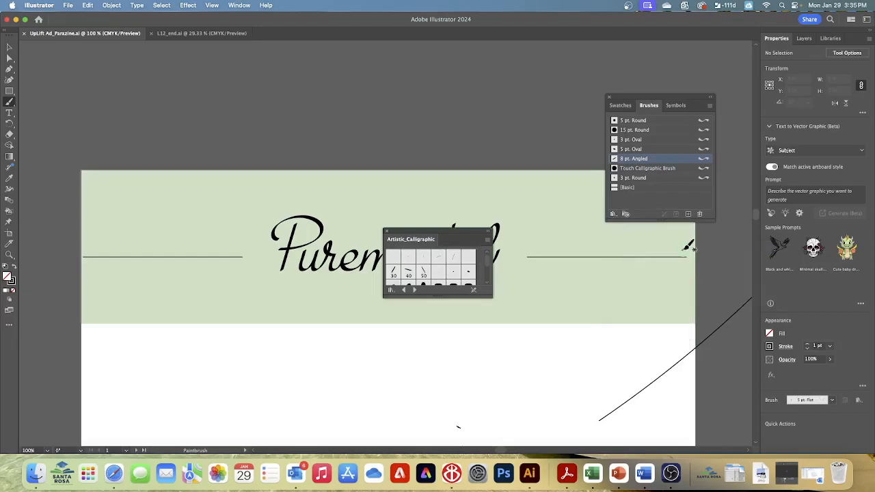
drag(454, 237, 499, 97)
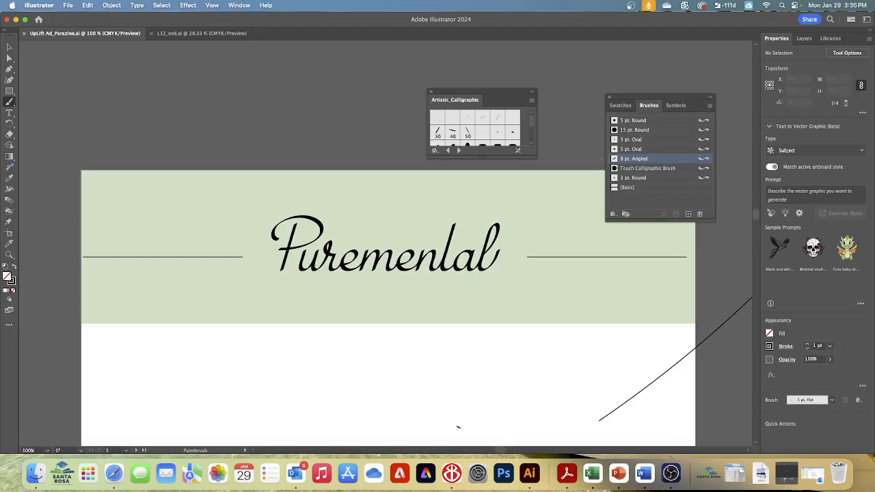
click(529, 104)
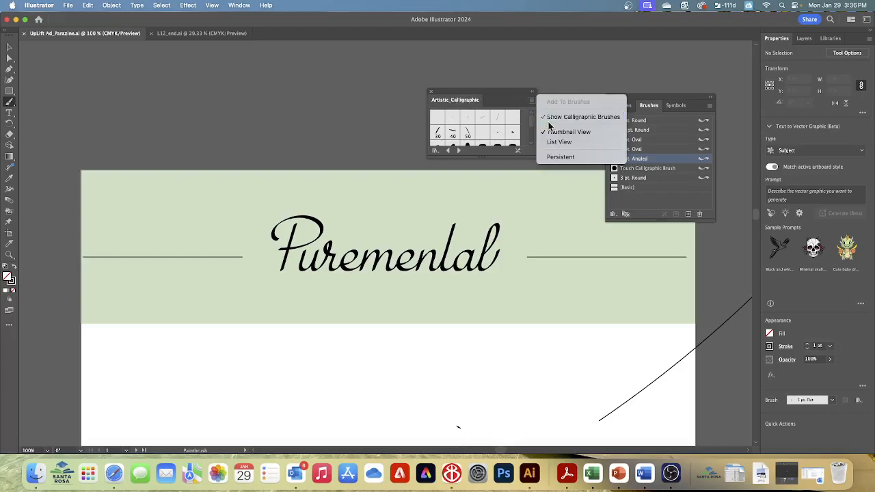
click(559, 142)
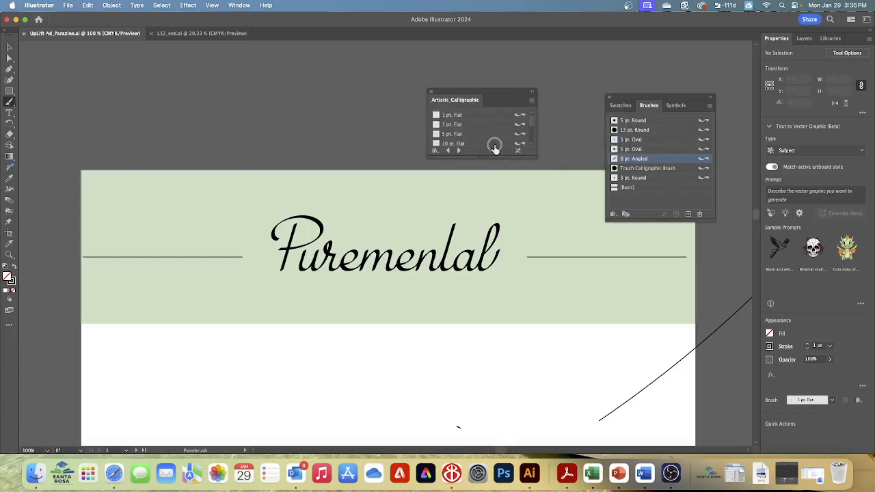
Add the 15 pt. Flat brush from the Artistic_Calligraphic library to the document's brushes, and close the library
scroll(492, 146, down, 4)
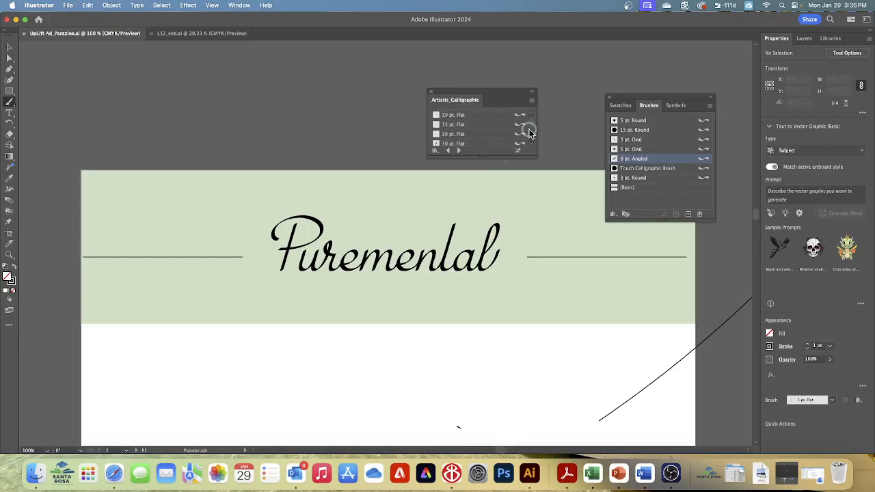
scroll(532, 128, up, 3)
scroll(531, 127, down, 3)
click(470, 117)
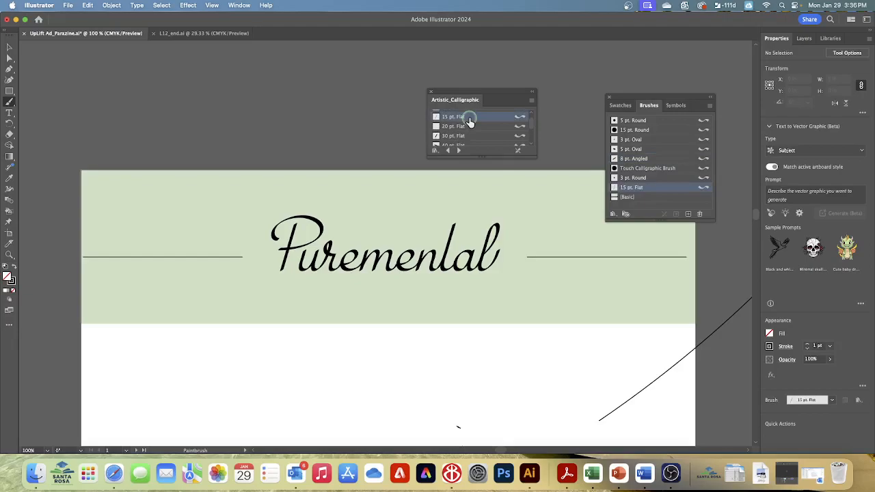
click(641, 189)
click(462, 127)
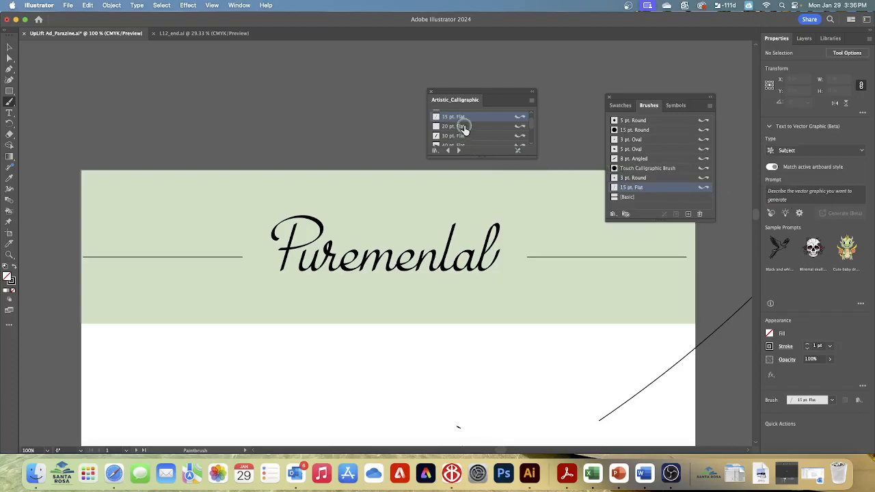
click(431, 91)
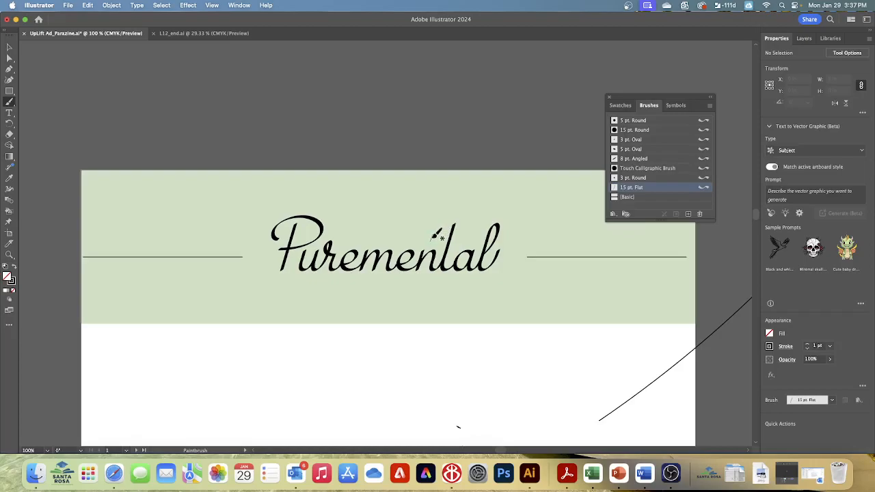
Paint a wavy crossbar about 0.88 in wide across the t of Puremental and set its stroke weight to 0.5 pt
drag(434, 234, 476, 233)
click(10, 47)
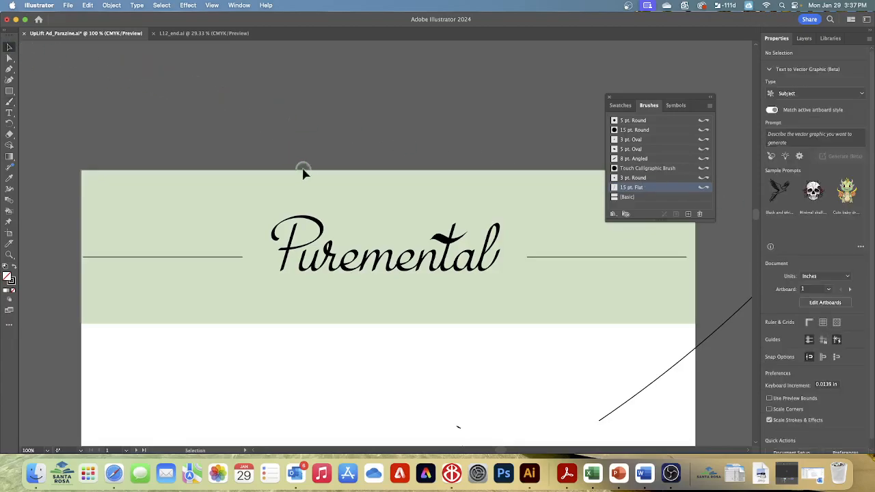
click(443, 241)
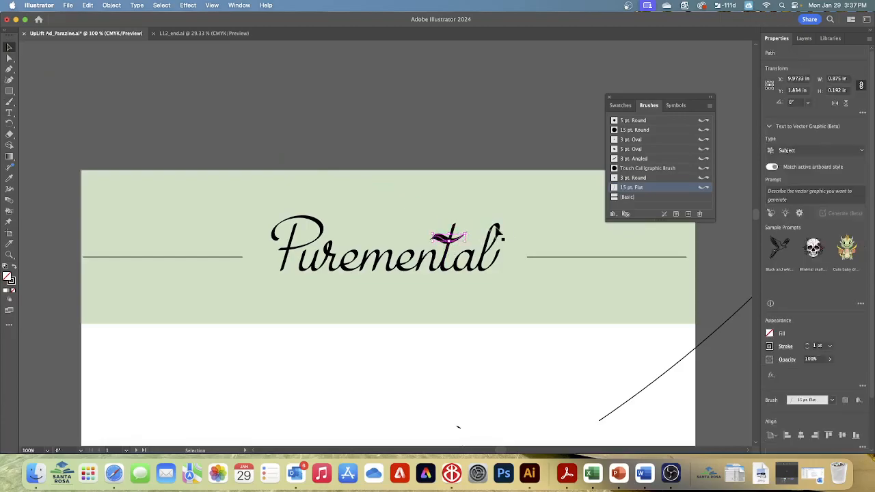
click(807, 348)
click(807, 347)
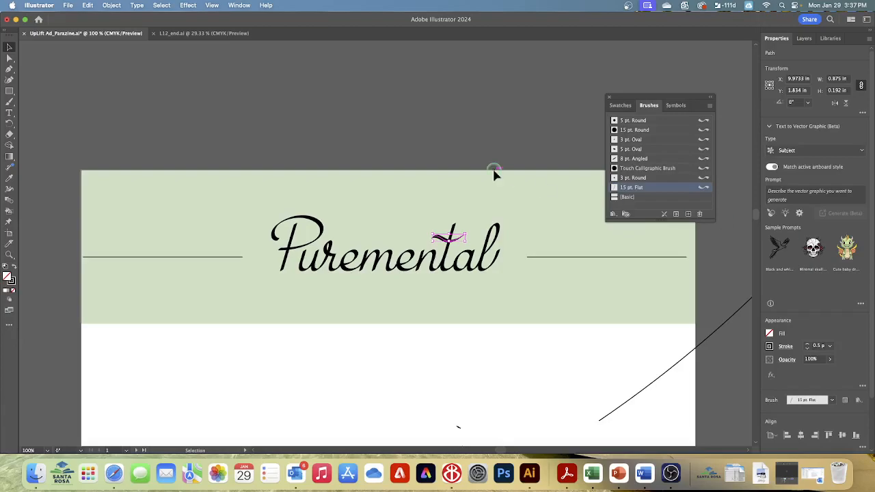
Deselect the t's crossbar and save the document
click(160, 5)
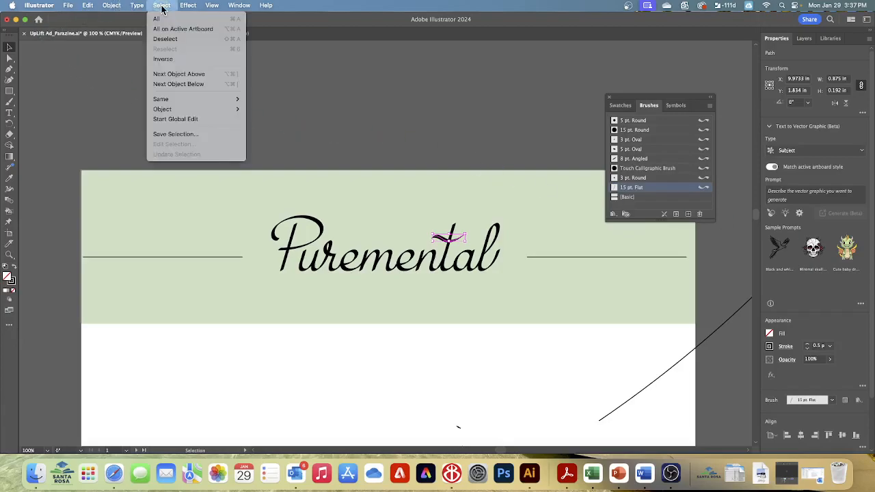
click(165, 38)
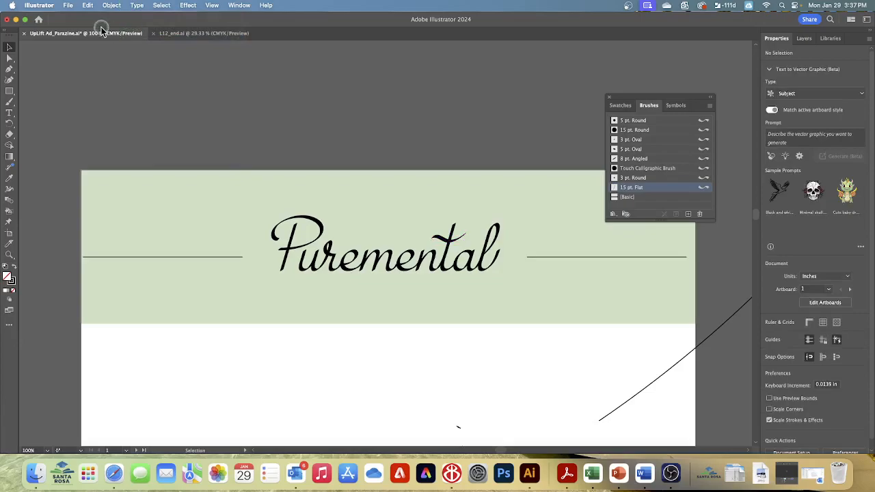
click(69, 7)
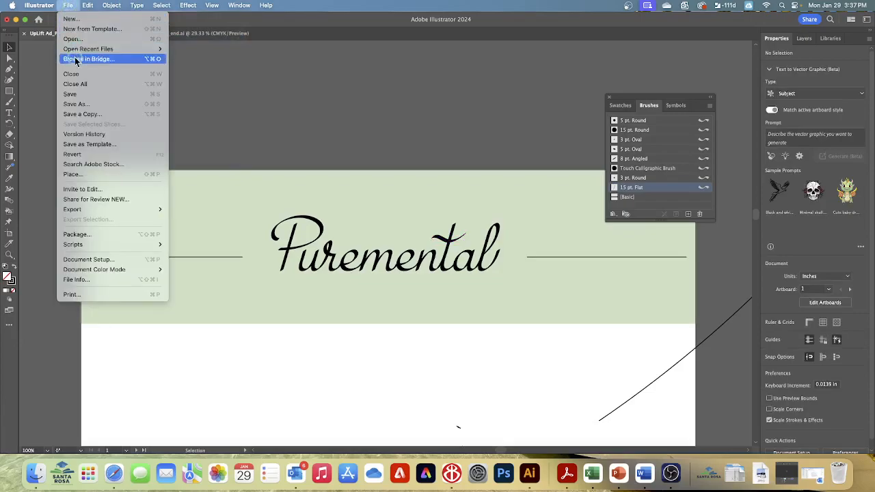
click(79, 93)
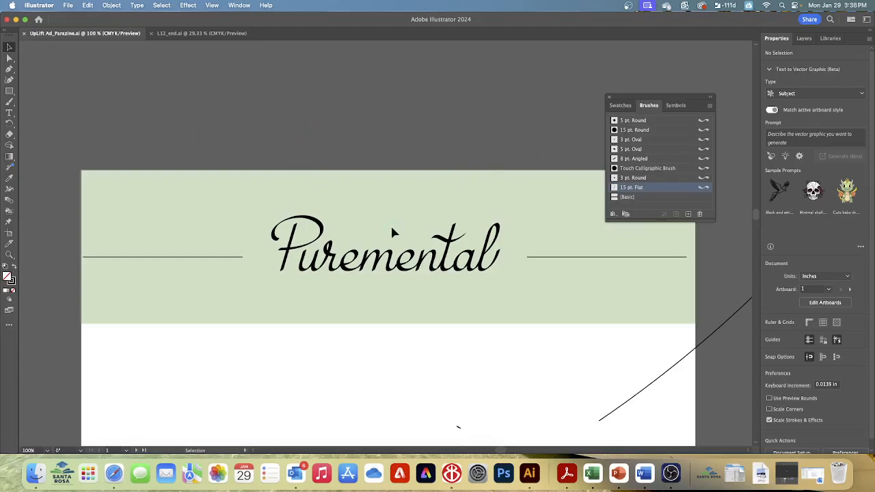
Pick up the lettering's 8 pt. Angled brush and paint a short wavy stroke across the stem of the P
click(350, 264)
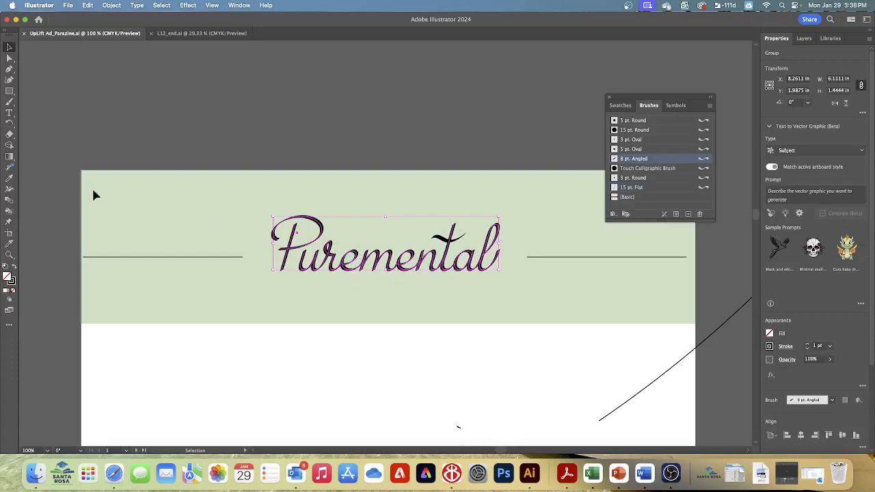
click(9, 101)
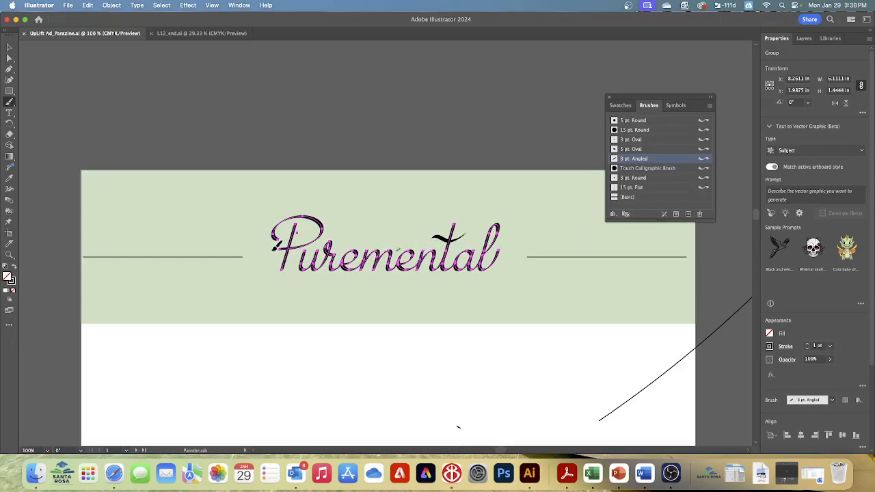
drag(265, 257, 292, 251)
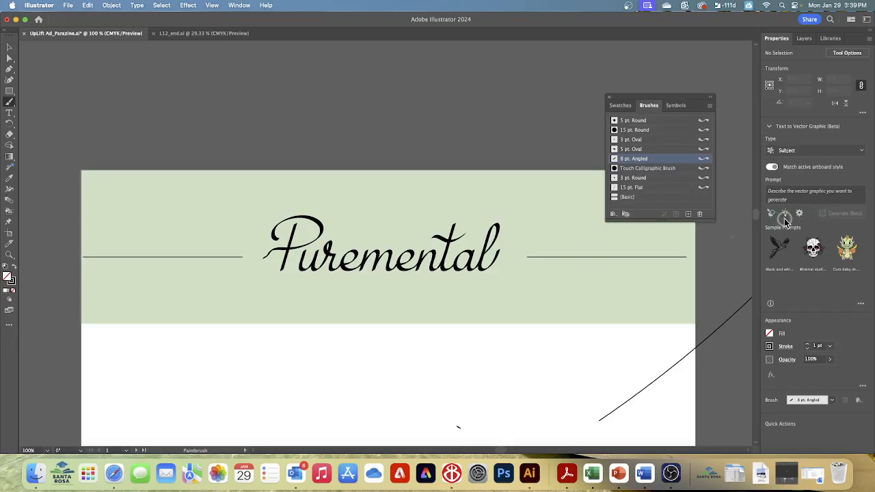
Undo the wavy stroke across the P's stem and repaint it there with the 8 pt. Angled brush
key(super+z)
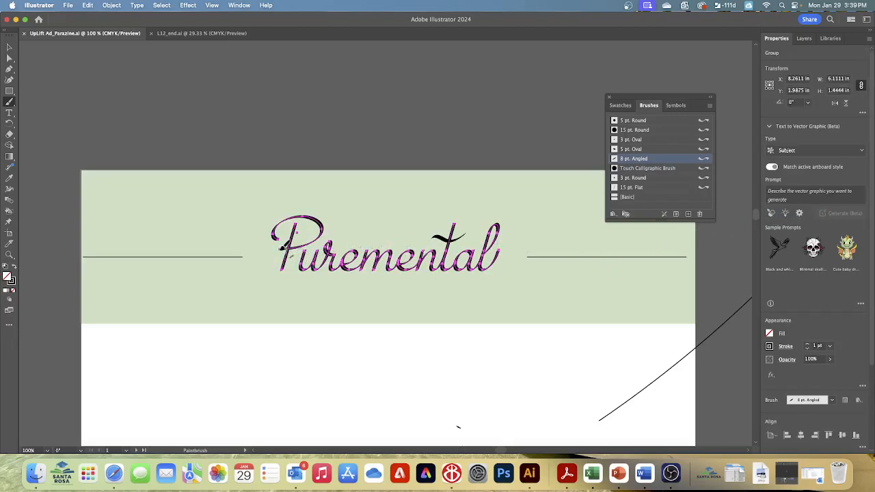
click(271, 251)
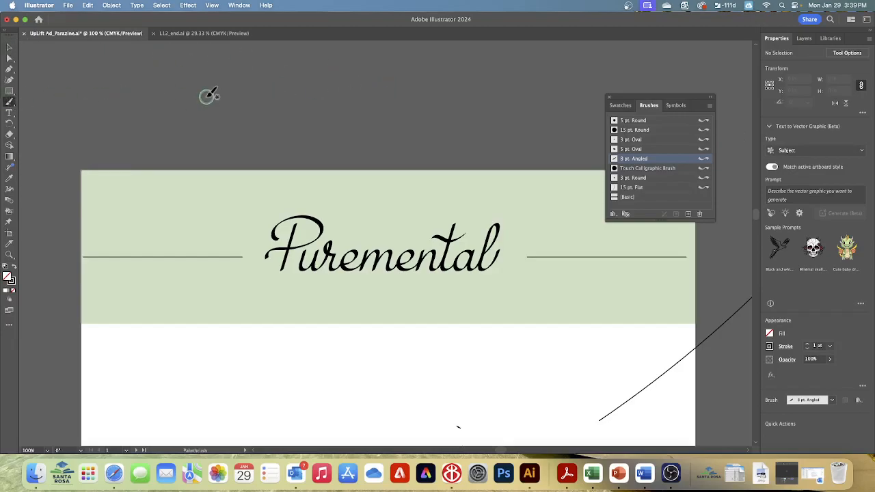
Select the t's crossbar in Puremental and reshape it by painting a new wavy stroke over it with the Paintbrush tool
click(9, 46)
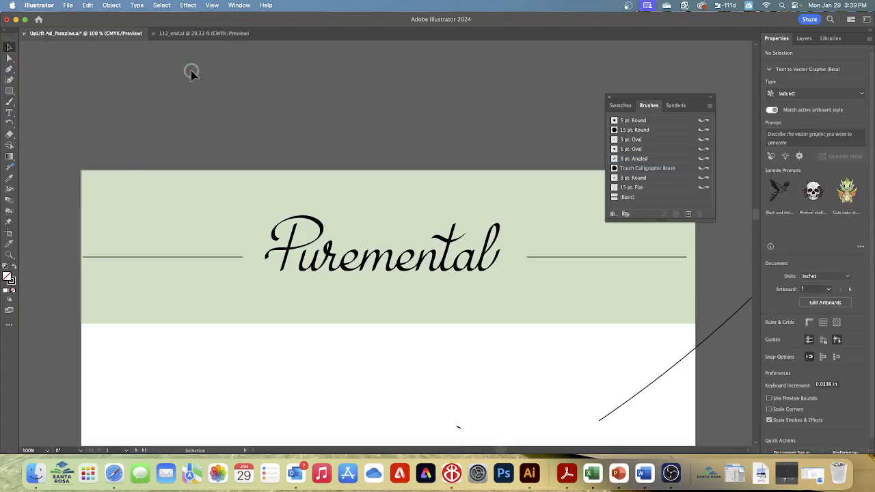
drag(445, 227, 442, 238)
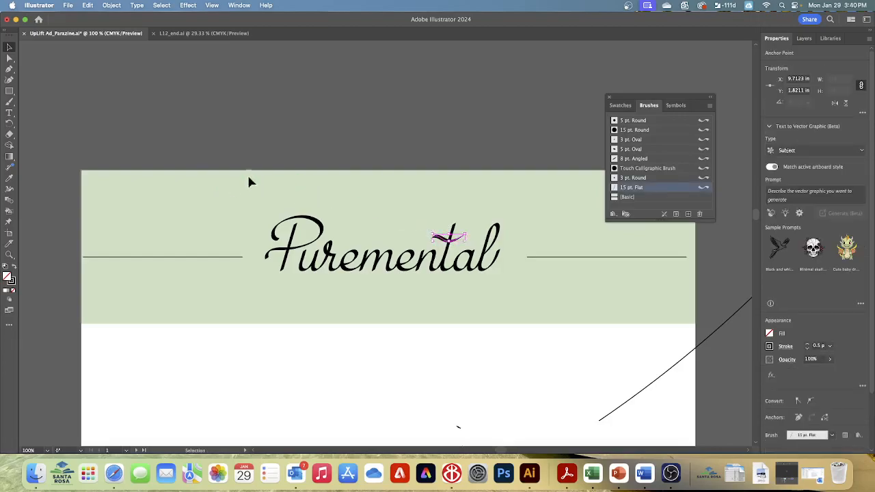
click(9, 102)
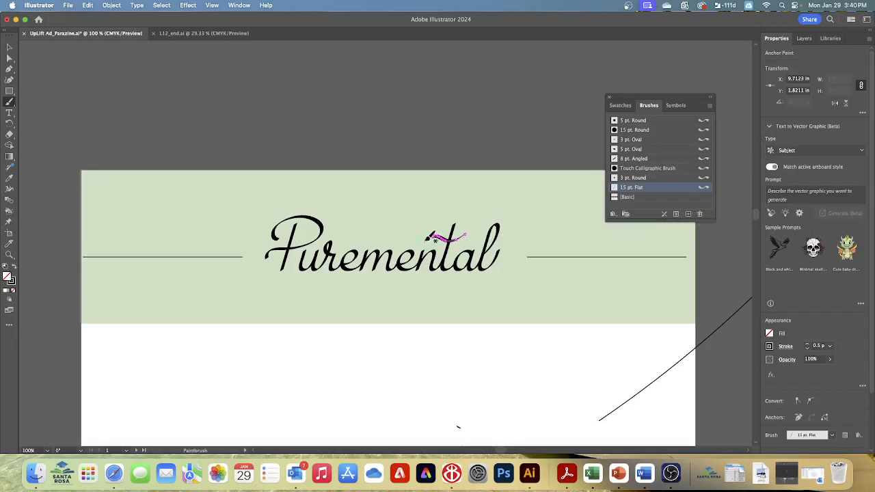
drag(432, 238, 482, 231)
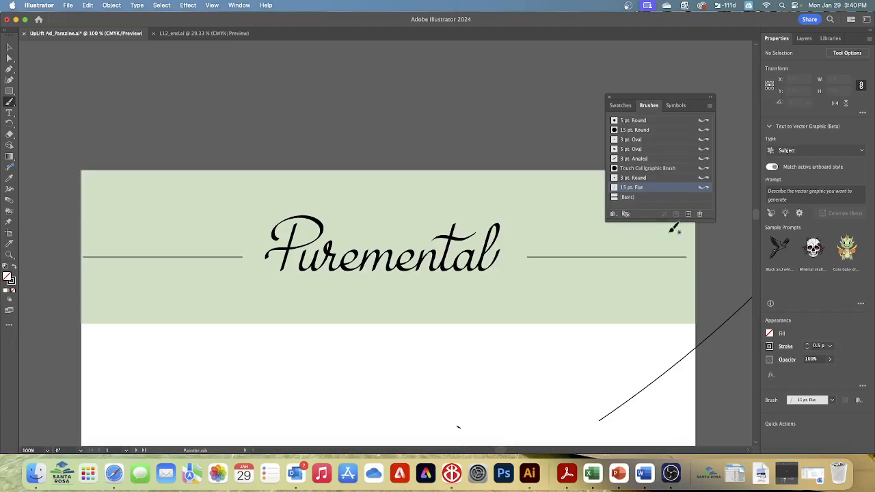
Configure the Paintbrush tool options with Fidelity at the Smooth end and Keep Selected enabled
double_click(9, 101)
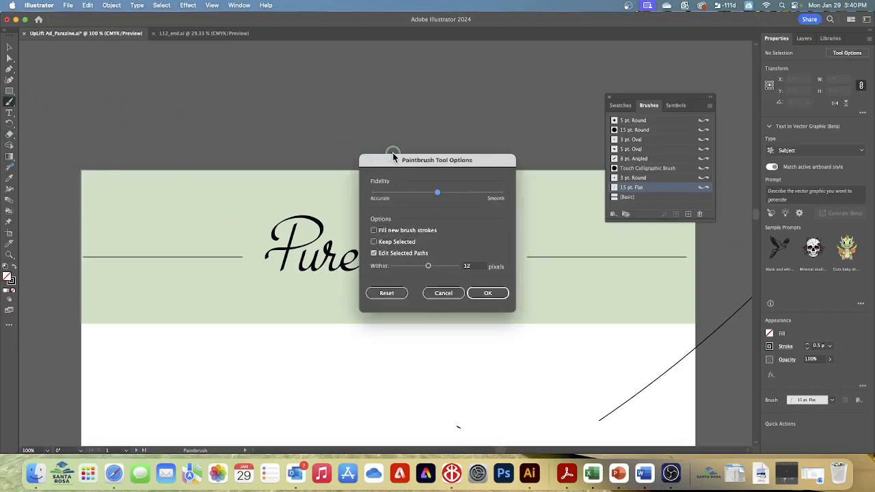
mouse_move(495, 163)
mouse_down()
mouse_move(491, 172)
mouse_move(517, 202)
mouse_move(592, 236)
mouse_up()
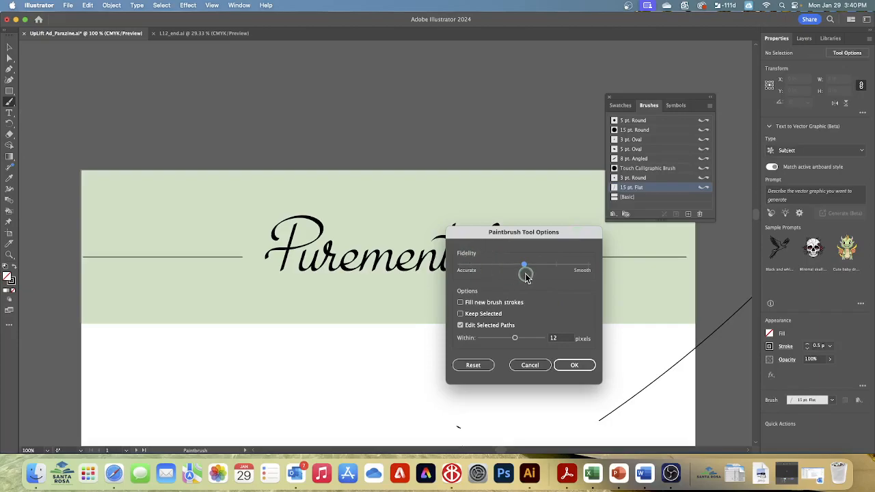
drag(524, 265, 595, 273)
click(461, 314)
click(572, 368)
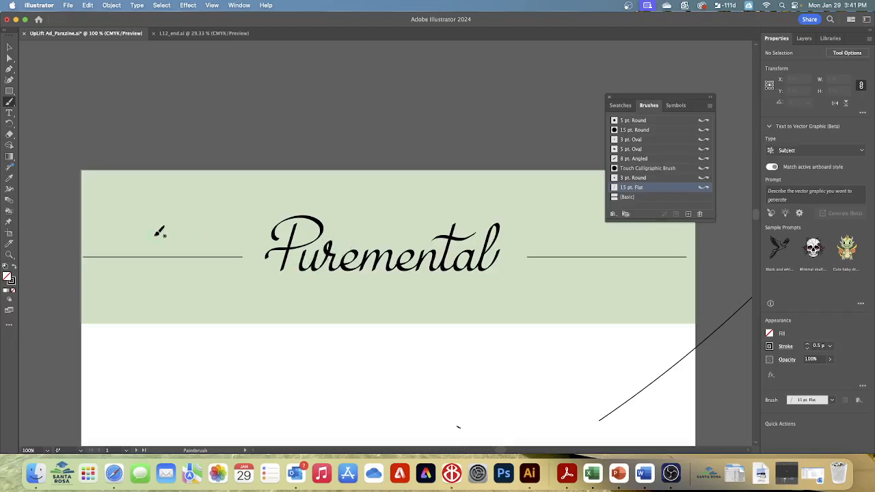
Repaint over the t's crossbar with the 15 pt. Flat brush, undoing a stray attempt, to form a smooth wave about 1.27 in wide
click(10, 103)
drag(475, 235, 434, 241)
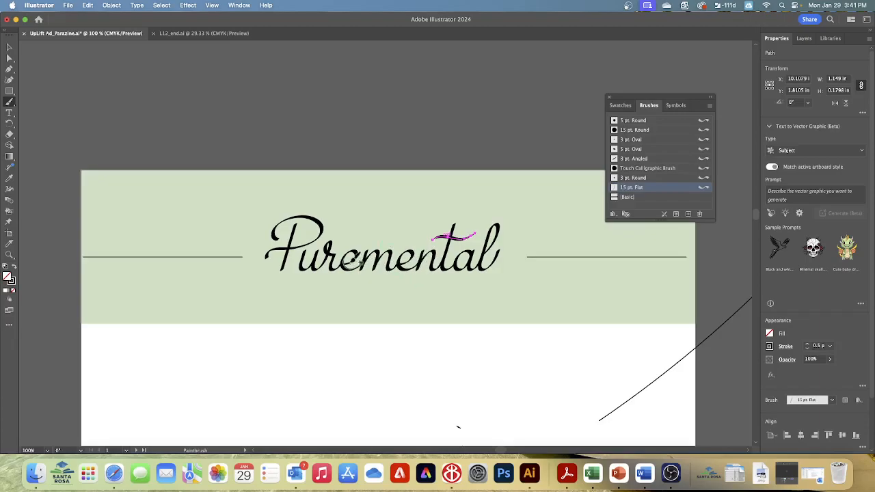
drag(425, 239, 482, 228)
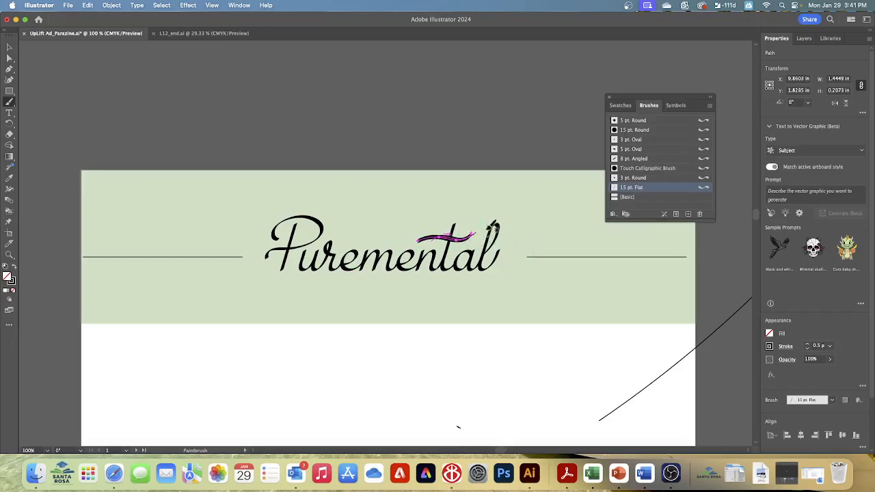
key(super+z)
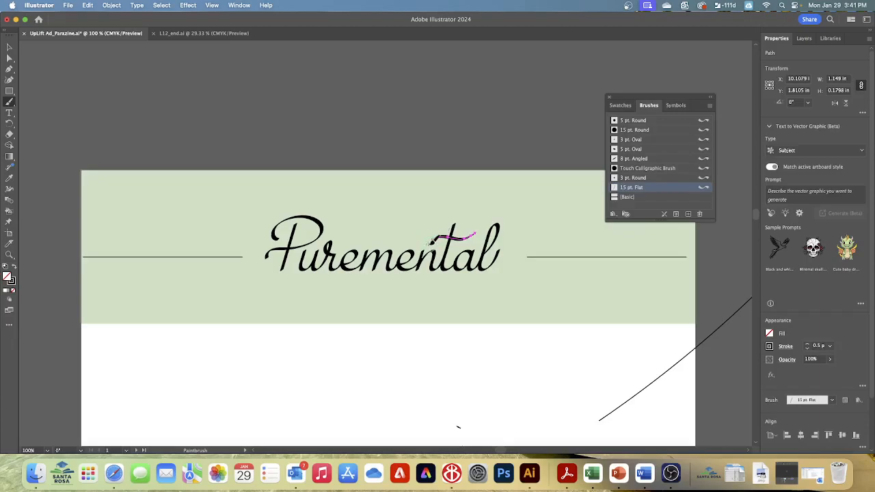
drag(431, 239, 486, 232)
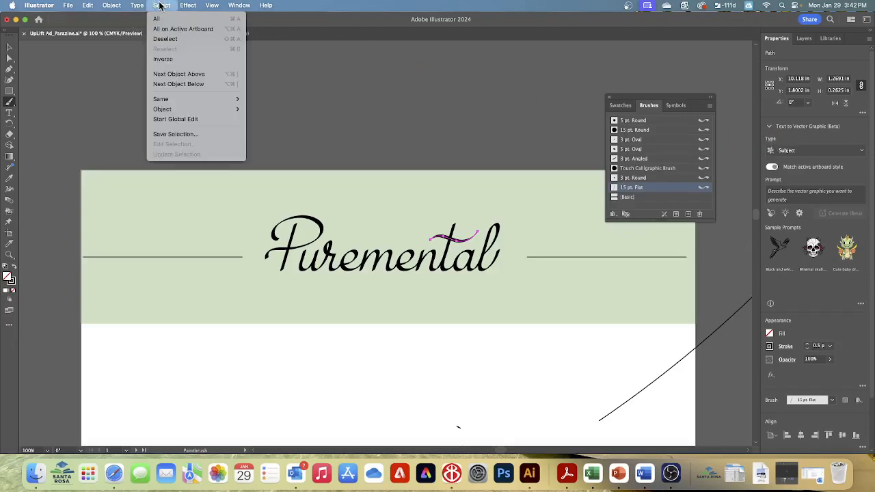
Deselect the repainted t crossbar and save the document
click(165, 38)
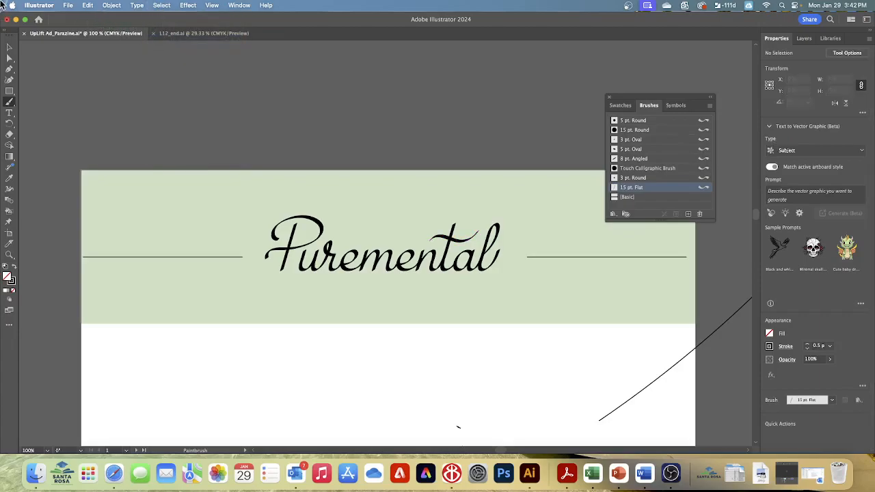
click(67, 6)
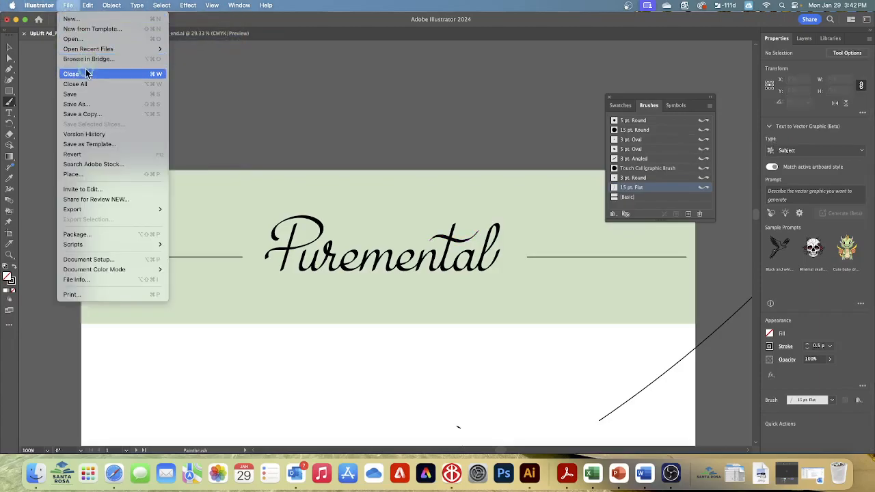
click(84, 97)
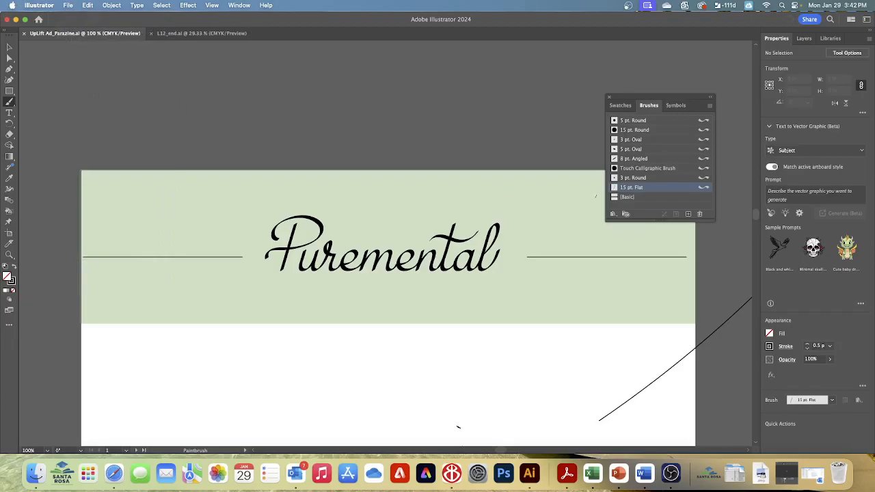